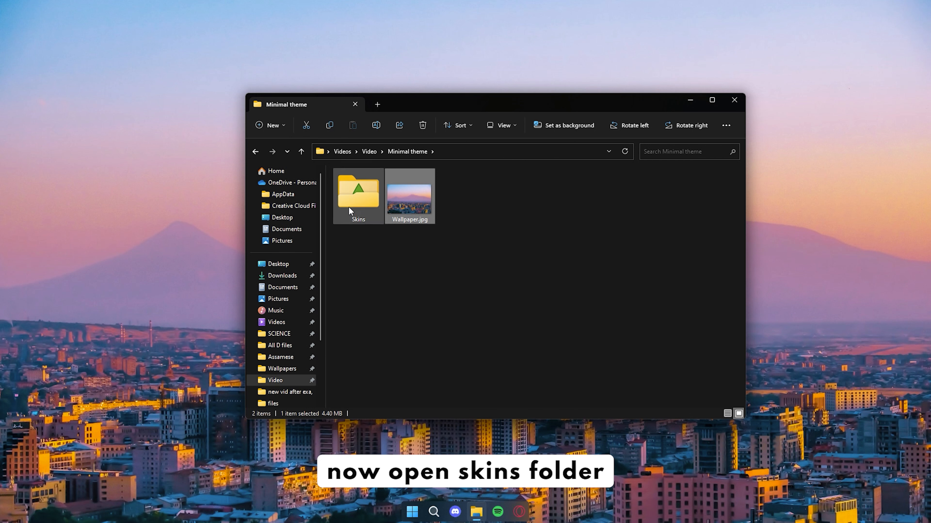
Open the Skins folder and install the JaxCore_v50410.rmskin package with the Rainmeter Skin Installer
{"action": "right_click", "coordinate": [350, 197]}
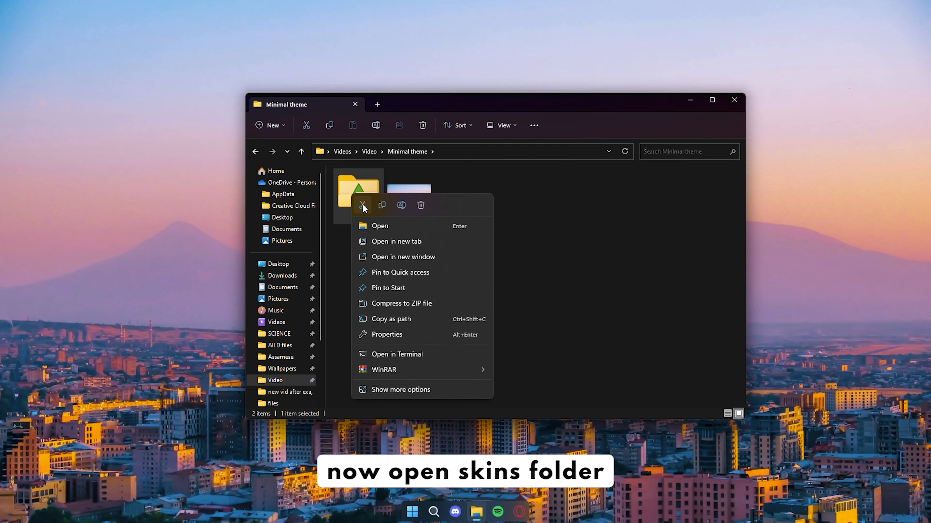
{"action": "left_click", "coordinate": [379, 226]}
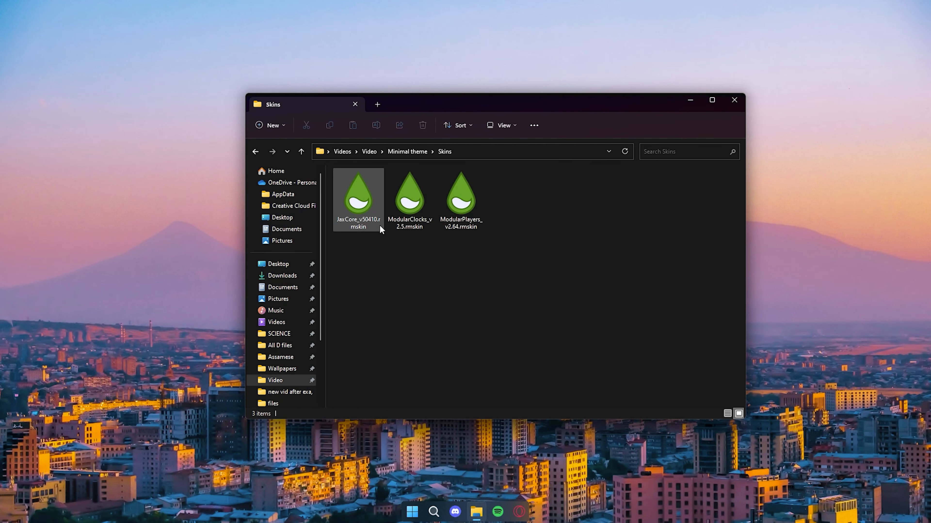
{"action": "left_click", "coordinate": [362, 204]}
{"action": "right_click", "coordinate": [362, 204]}
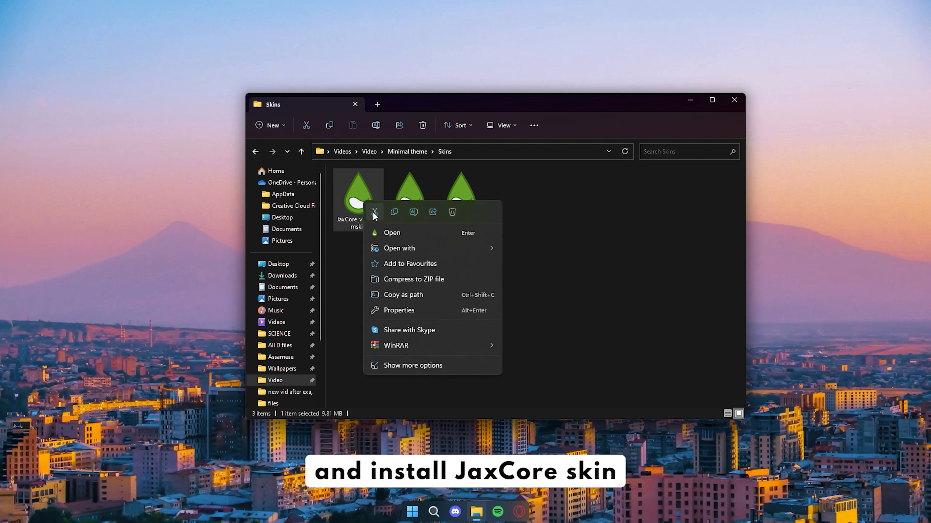
{"action": "left_click", "coordinate": [385, 223]}
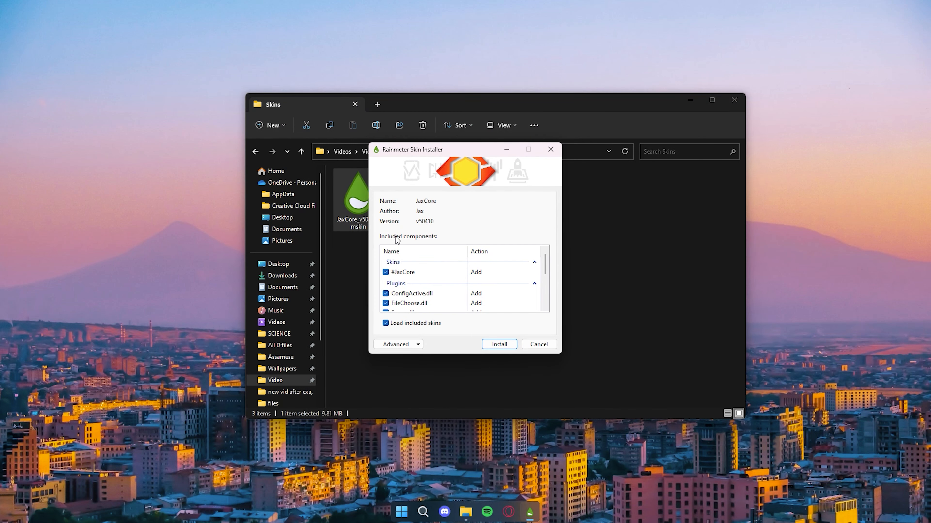
{"action": "left_click", "coordinate": [505, 342]}
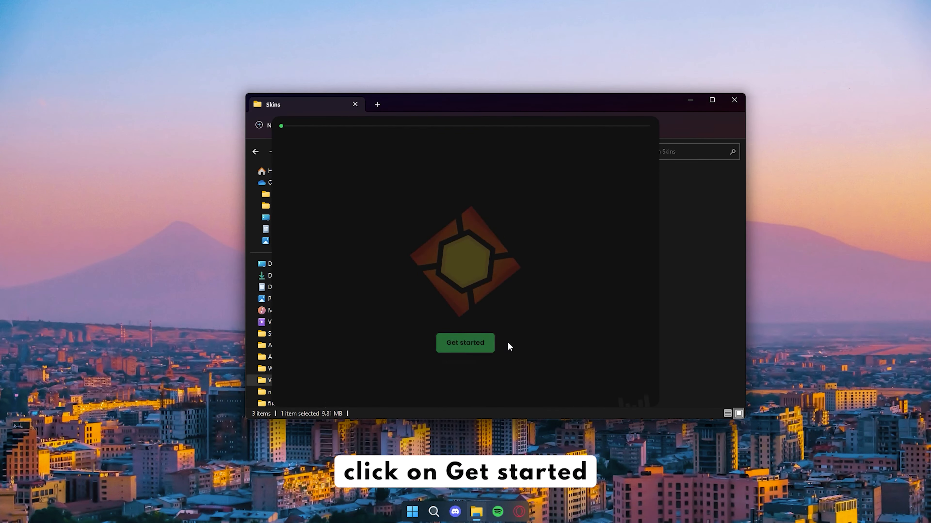
Go through the JaxCore welcome setup with Hardware acceleration enabled, skipping the community links
{"action": "left_click", "coordinate": [479, 346]}
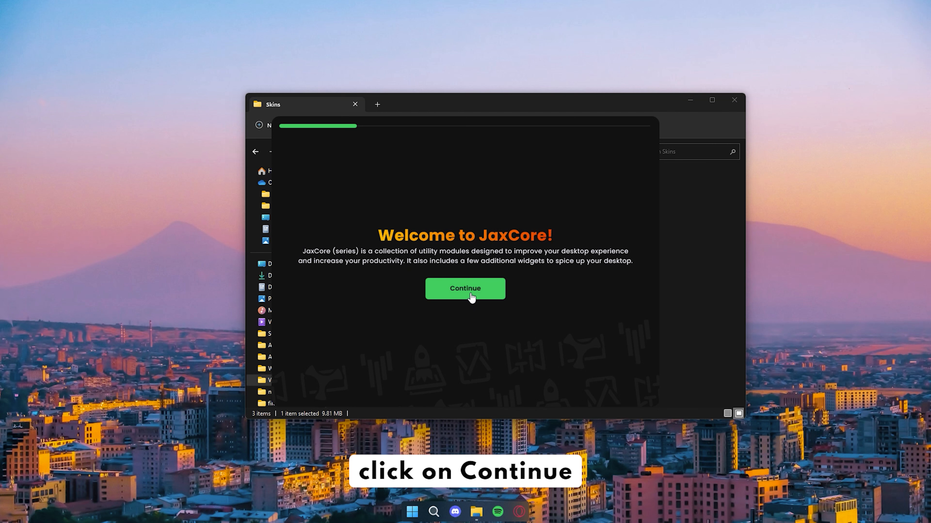
{"action": "left_click", "coordinate": [471, 296]}
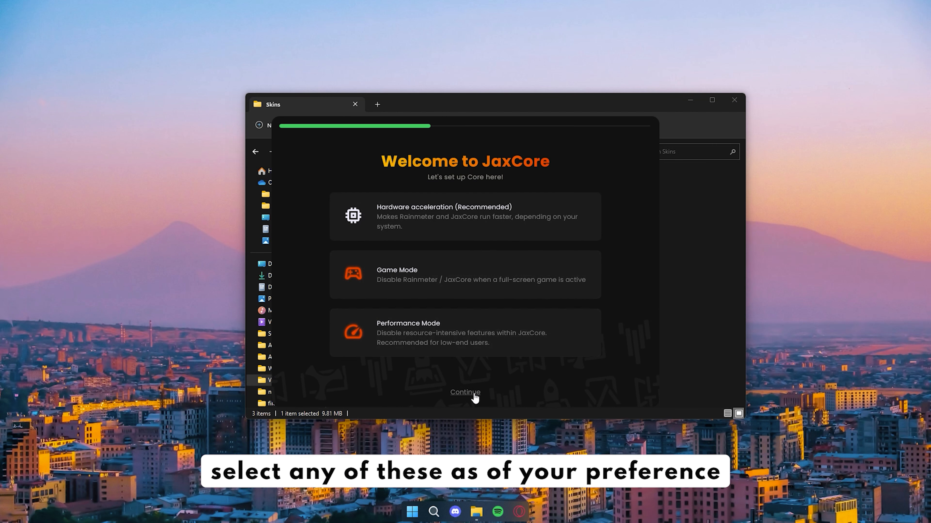
{"action": "left_click", "coordinate": [428, 220]}
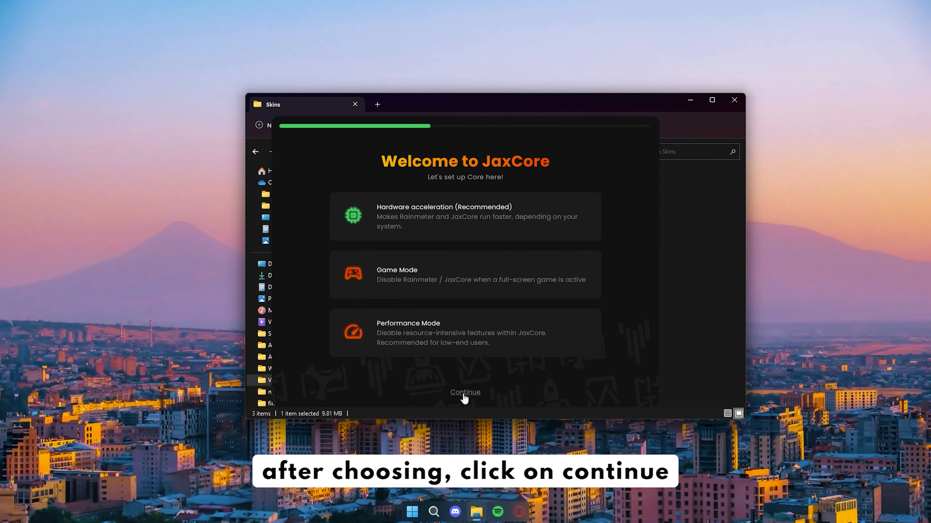
{"action": "left_click", "coordinate": [465, 392]}
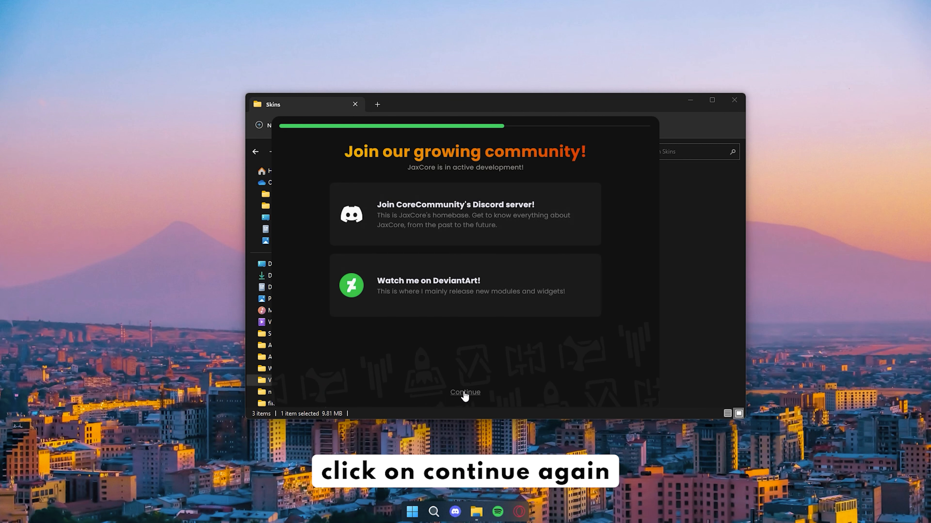
{"action": "left_click", "coordinate": [464, 392]}
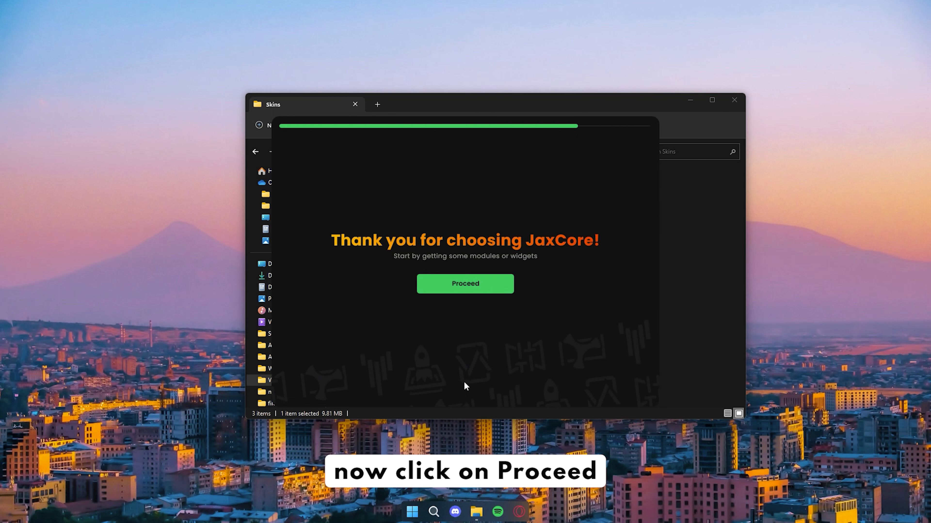
Proceed past the JaxCore welcome setup without installing any batch modules or widgets, and close the JaxCore home window
{"action": "left_click", "coordinate": [464, 289]}
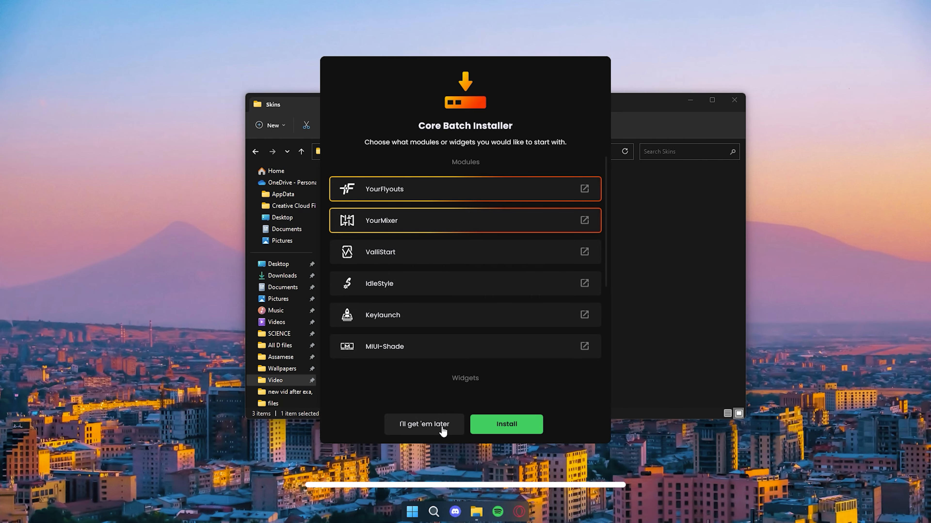
{"action": "left_click", "coordinate": [425, 424]}
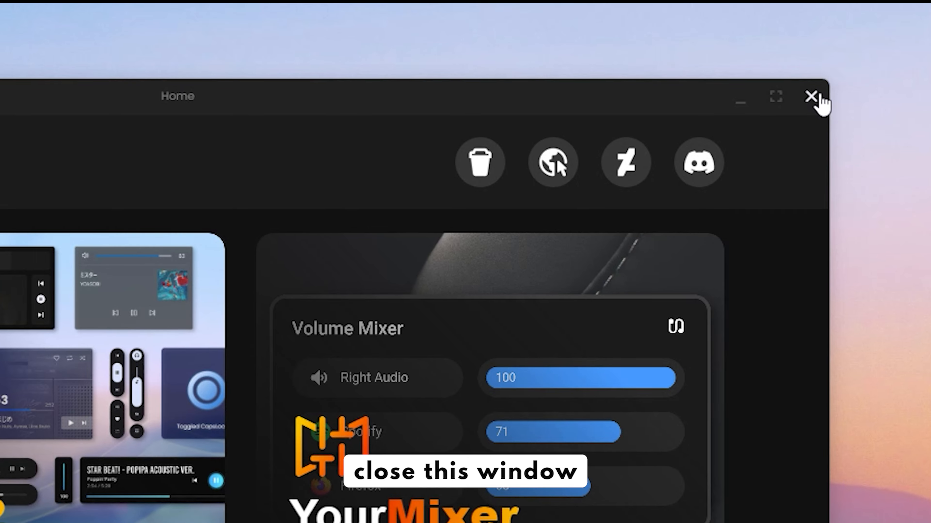
{"action": "left_click", "coordinate": [816, 97]}
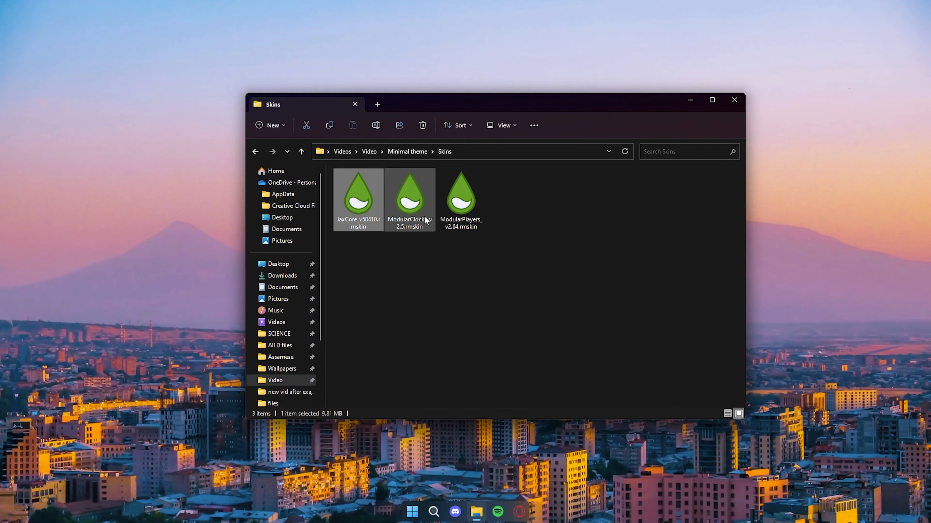
Install the ModularClocks_v2.5.rmskin package from the Skins folder and close its post-install window
{"action": "left_click", "coordinate": [425, 219]}
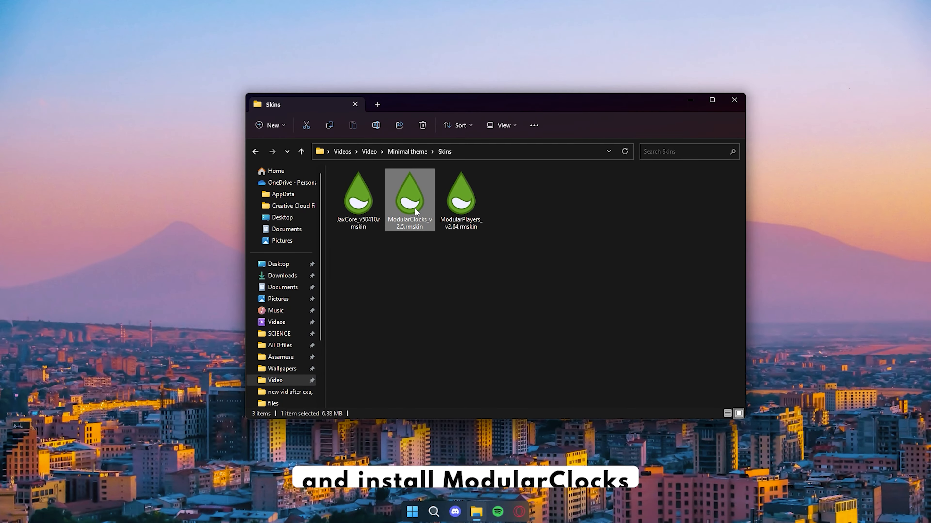
{"action": "right_click", "coordinate": [425, 219]}
{"action": "left_click", "coordinate": [437, 239]}
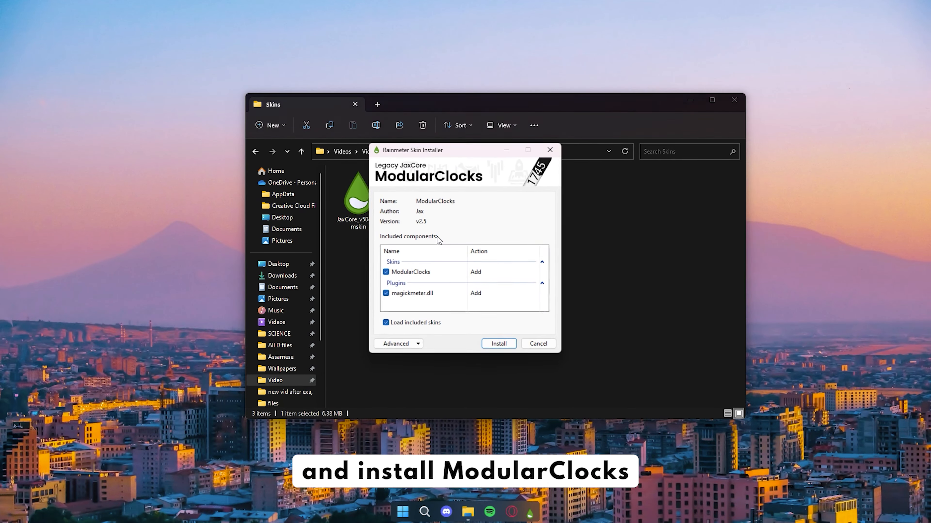
{"action": "left_click", "coordinate": [494, 345]}
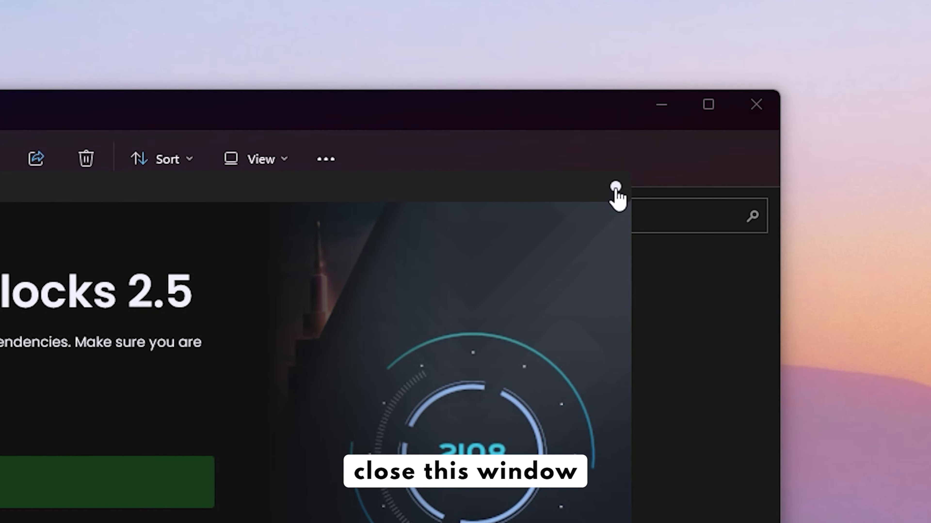
{"action": "left_click", "coordinate": [615, 187]}
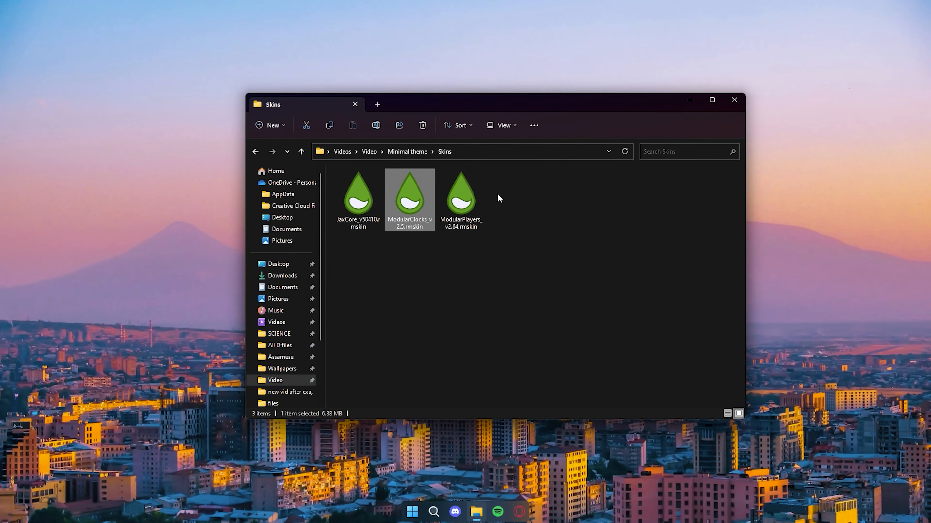
Install the ModularPlayers_v2.64.rmskin package, then close its post-install window and the Skins folder
{"action": "left_click", "coordinate": [479, 193]}
{"action": "right_click", "coordinate": [479, 193]}
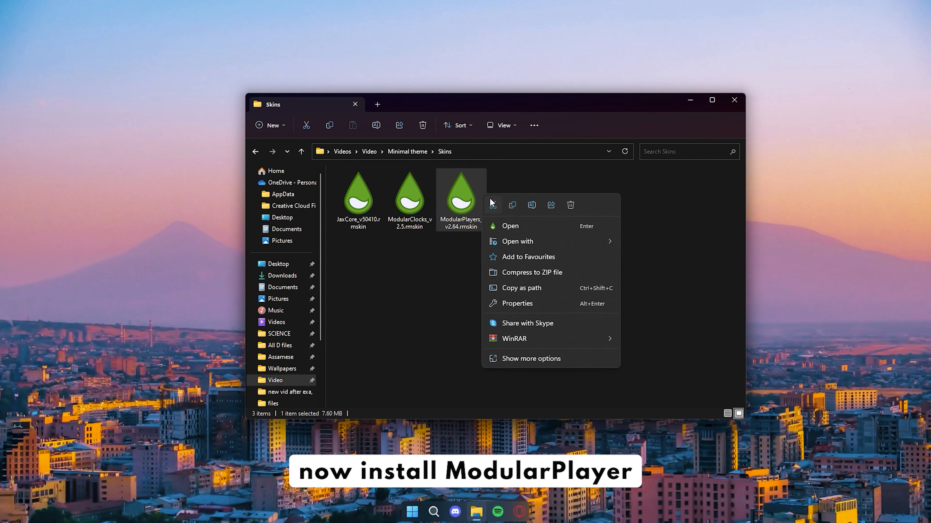
{"action": "left_click", "coordinate": [506, 227]}
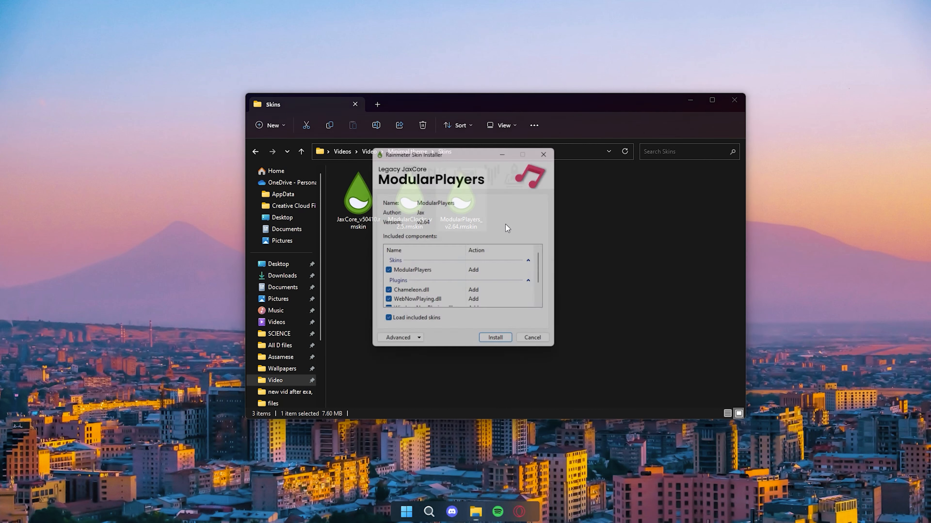
{"action": "left_click", "coordinate": [505, 345]}
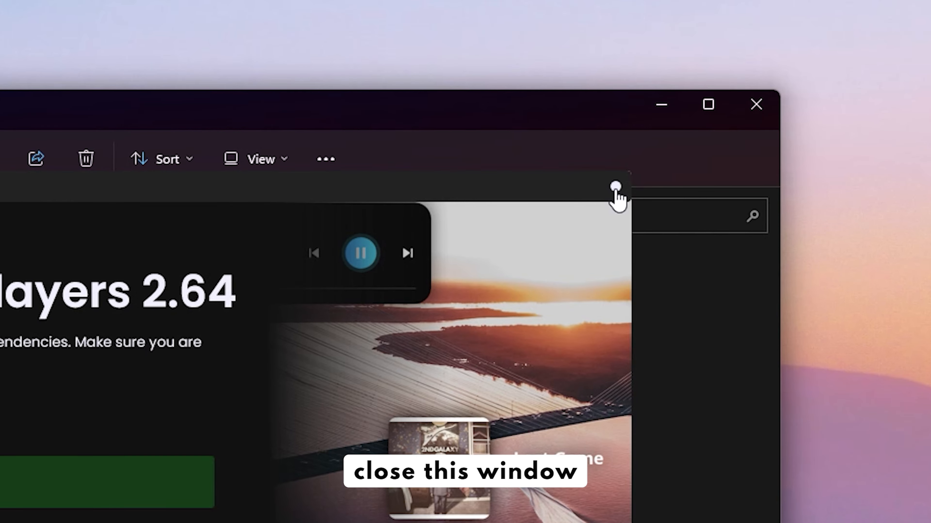
{"action": "left_click", "coordinate": [616, 188]}
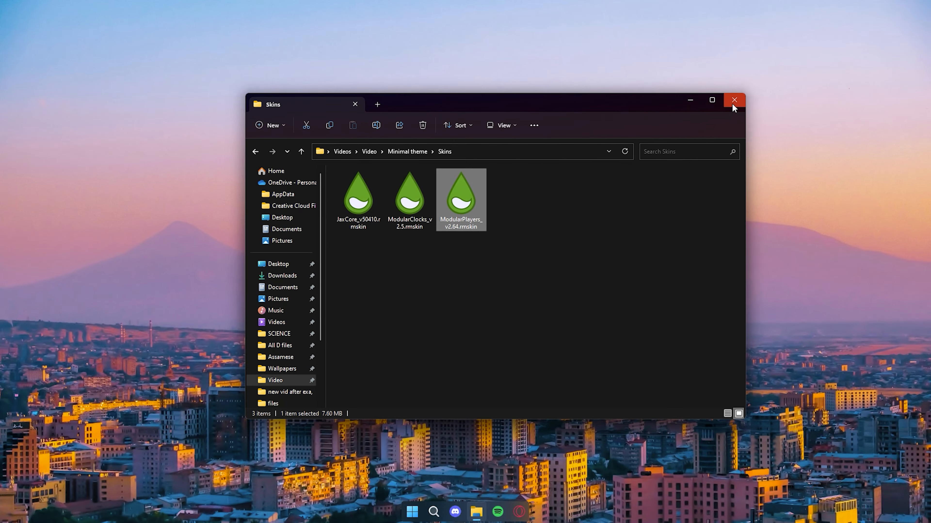
{"action": "left_click", "coordinate": [735, 102]}
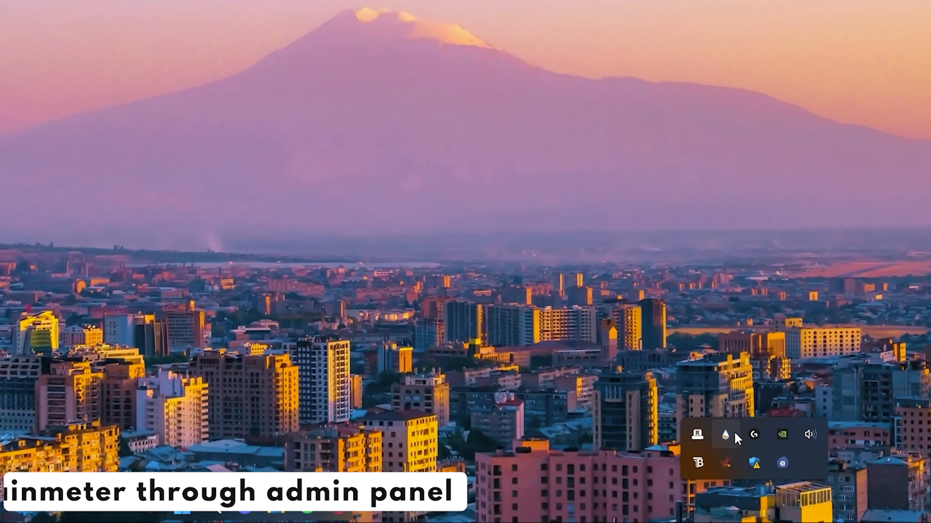
Open Rainmeter's skin manager and load Home.ini from the Main folder of #JaxCore
{"action": "right_click", "coordinate": [734, 435]}
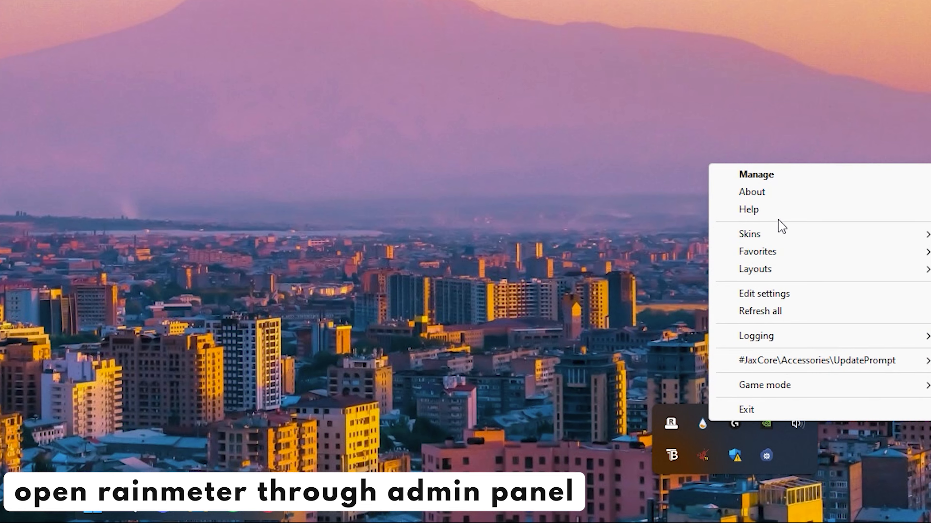
{"action": "left_click", "coordinate": [789, 175]}
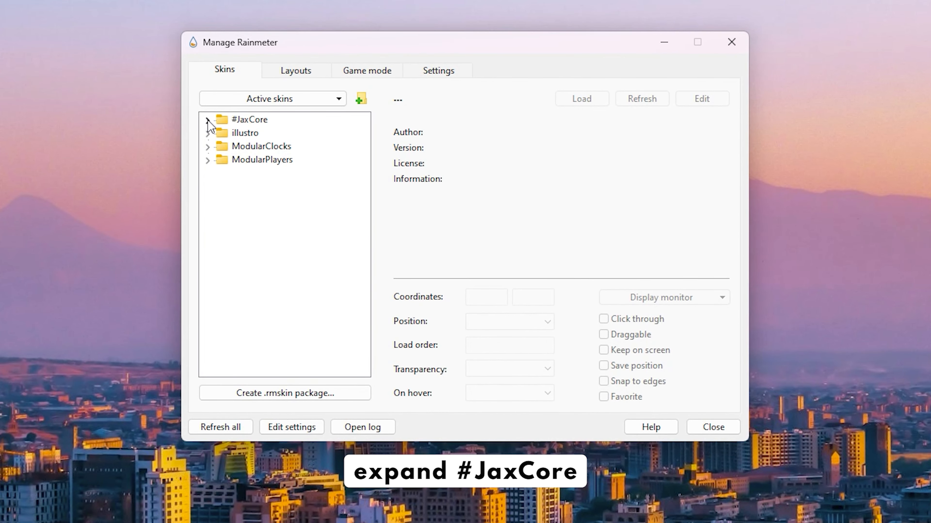
{"action": "left_click", "coordinate": [208, 120]}
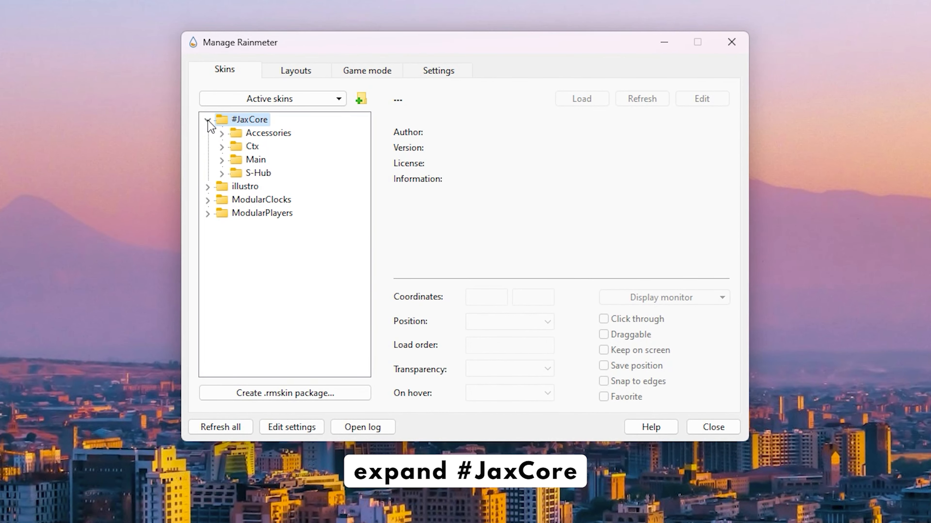
{"action": "left_click", "coordinate": [222, 161]}
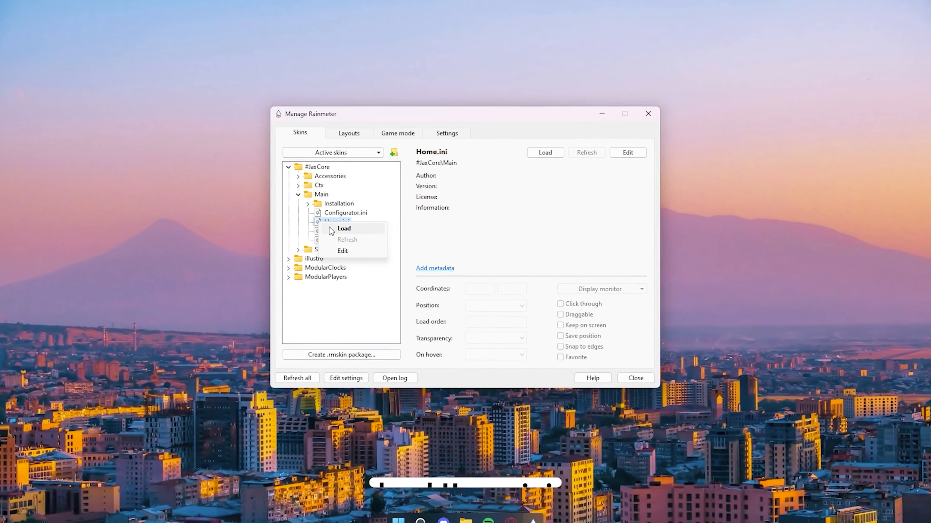
{"action": "left_click", "coordinate": [288, 209]}
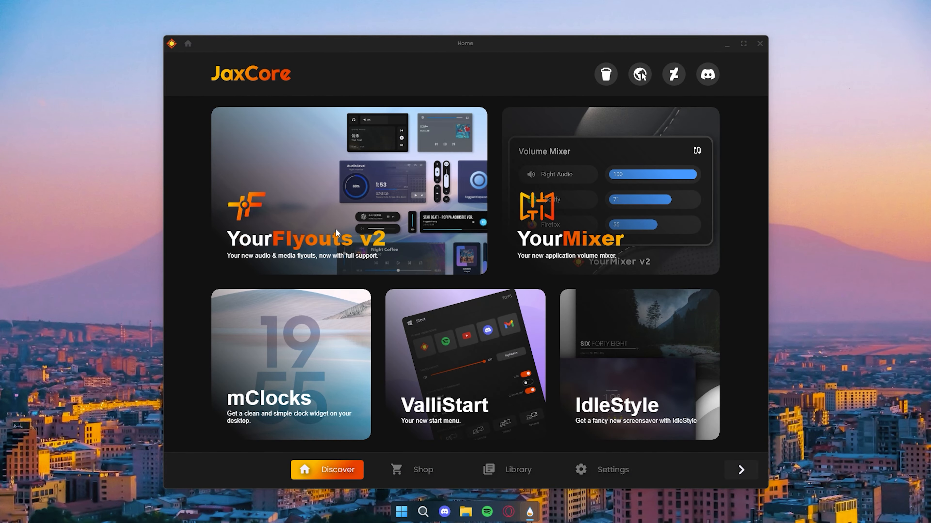
Open ModularClocks from the JaxCore library, dismissing its change log, and activate the widget
{"action": "left_click", "coordinate": [500, 470]}
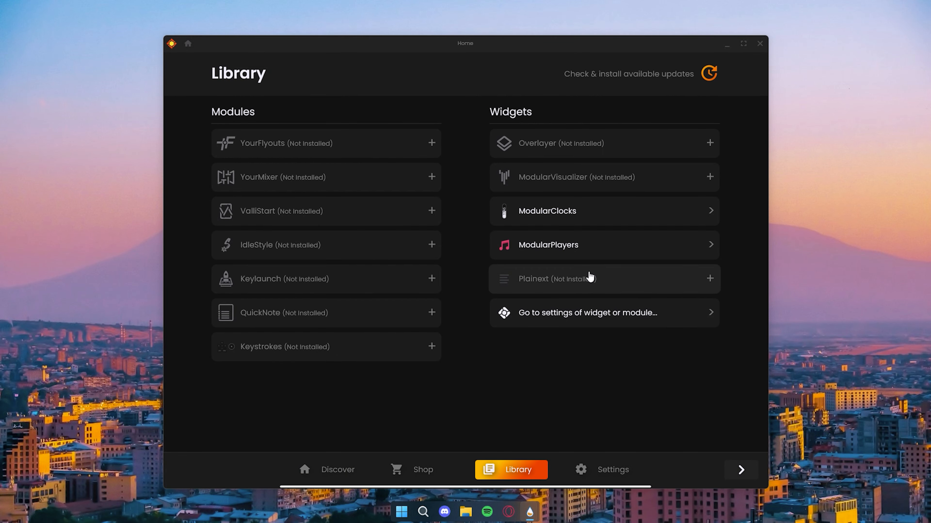
{"action": "left_click", "coordinate": [616, 223]}
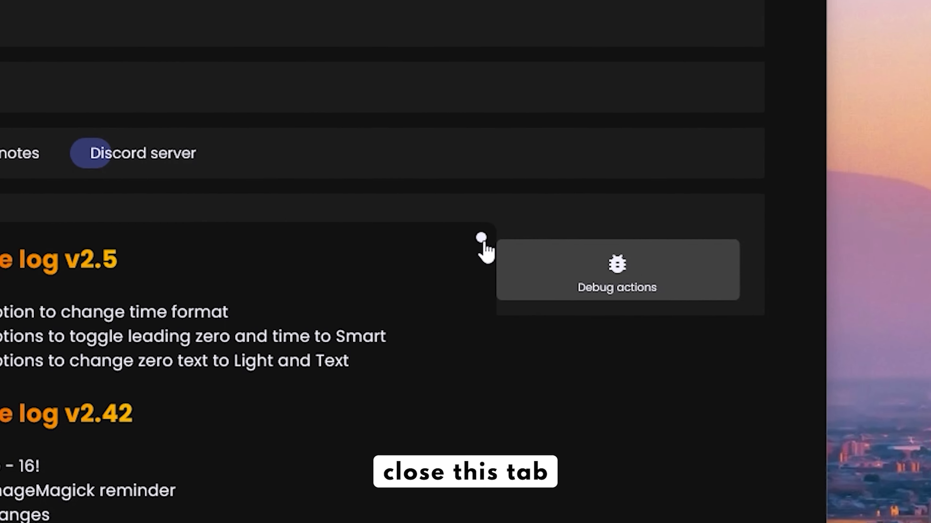
{"action": "left_click", "coordinate": [603, 255]}
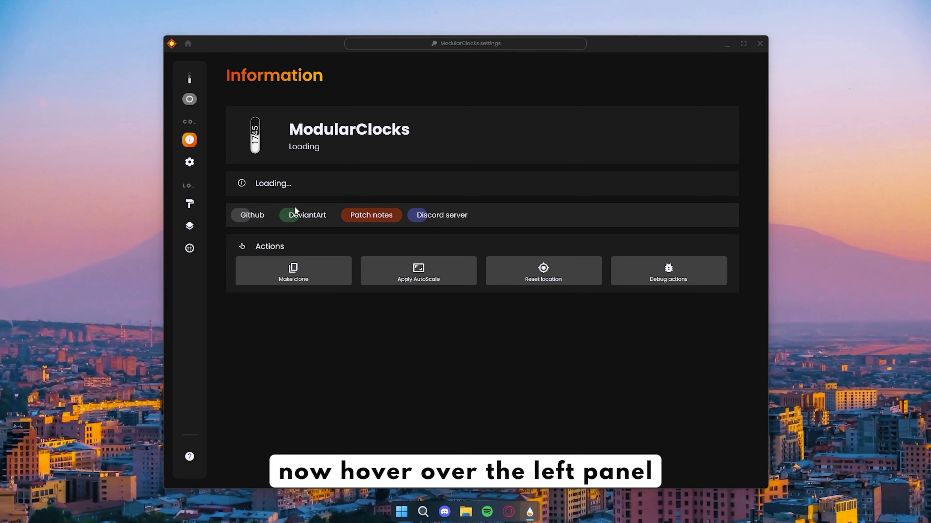
{"action": "mouse_move", "coordinate": [203, 167]}
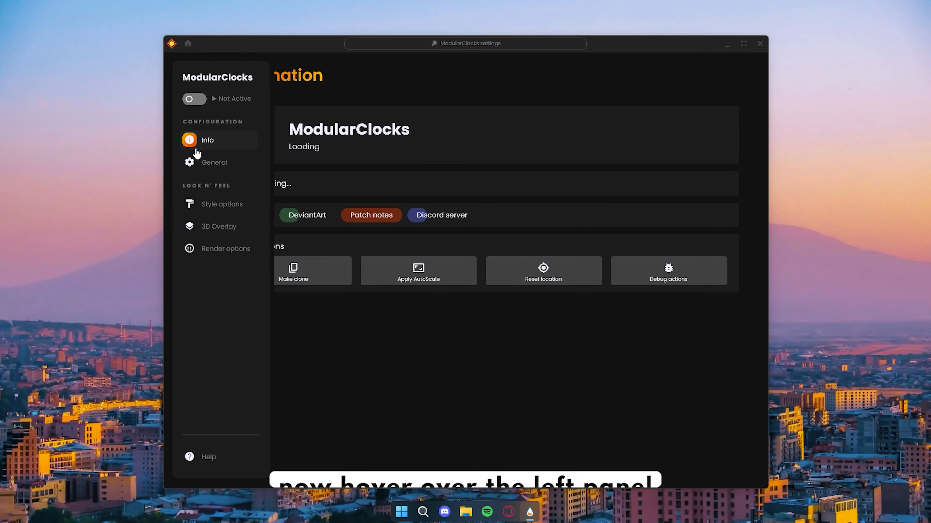
{"action": "left_click", "coordinate": [194, 99]}
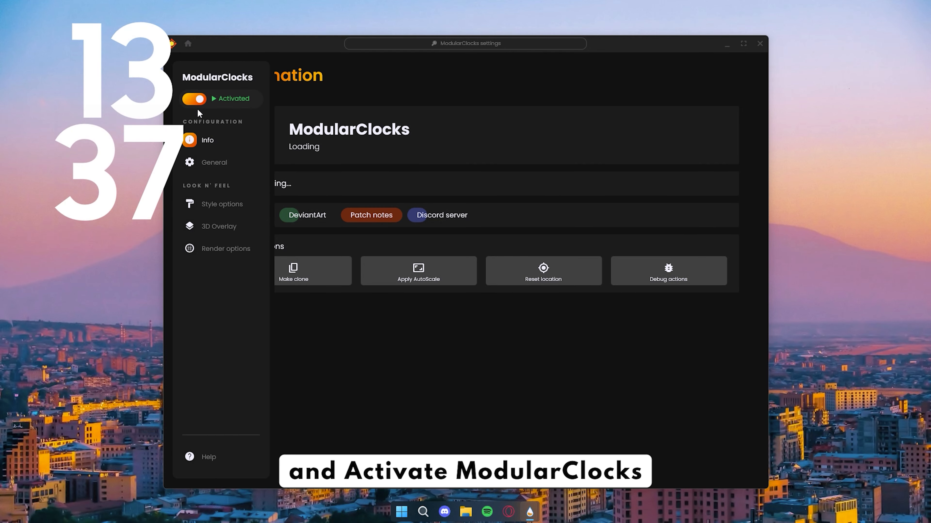
Set the ModularClocks clock style to Smart in the widget's general settings
{"action": "left_click", "coordinate": [217, 163]}
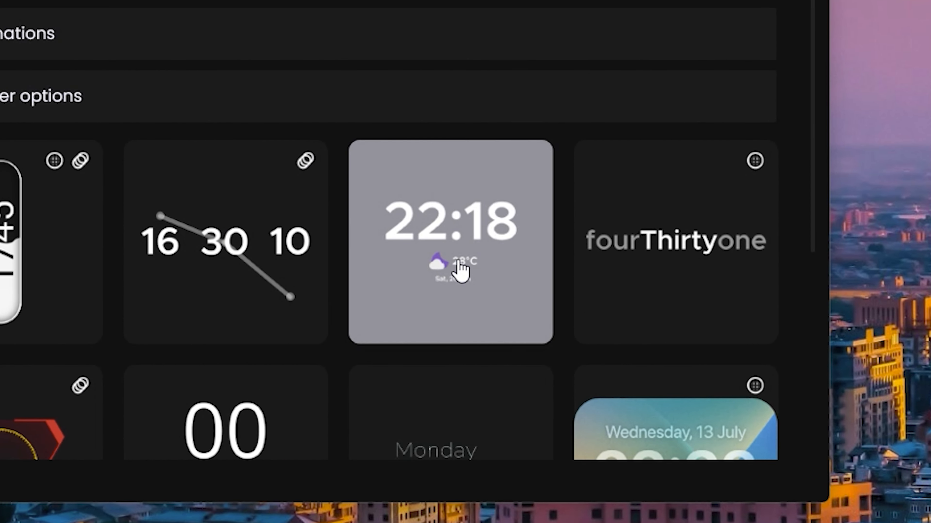
{"action": "left_click", "coordinate": [451, 265]}
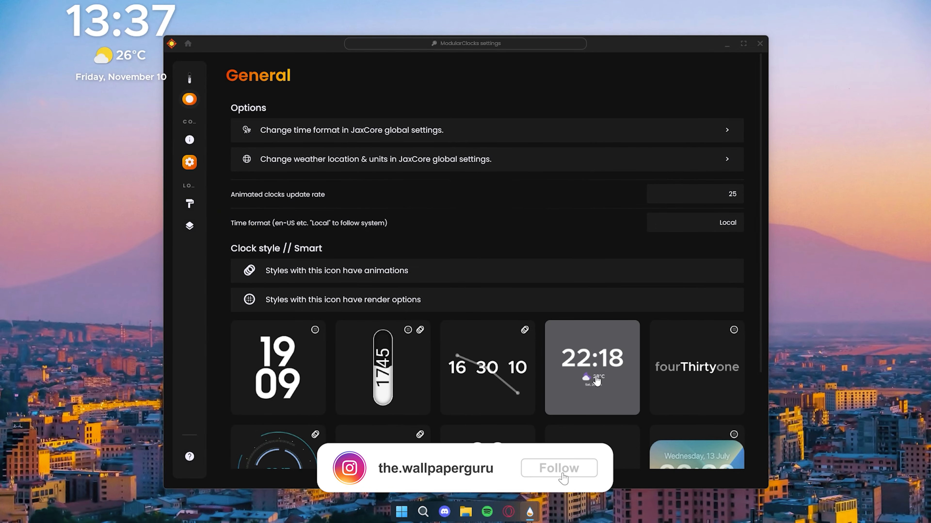
{"action": "mouse_move", "coordinate": [196, 176]}
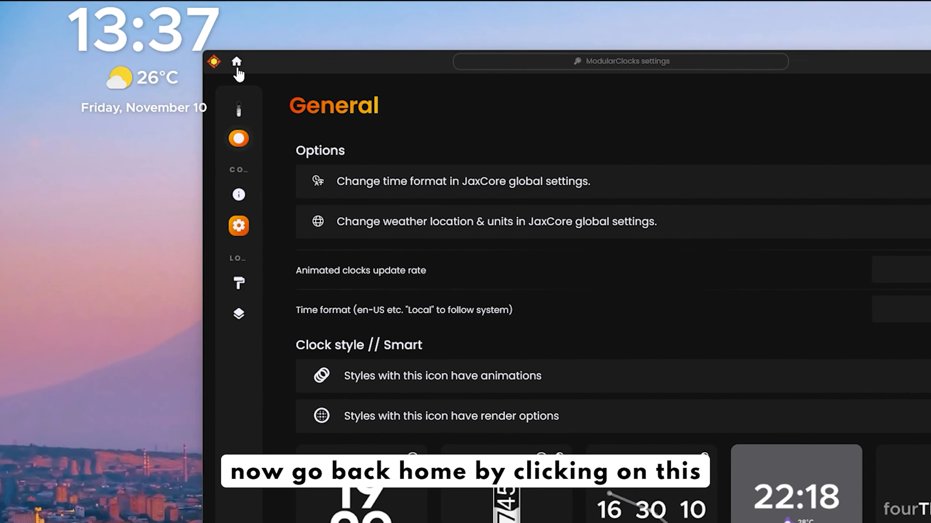
Return to the JaxCore home page and open ModularPlayers from the library
{"action": "left_click", "coordinate": [188, 43]}
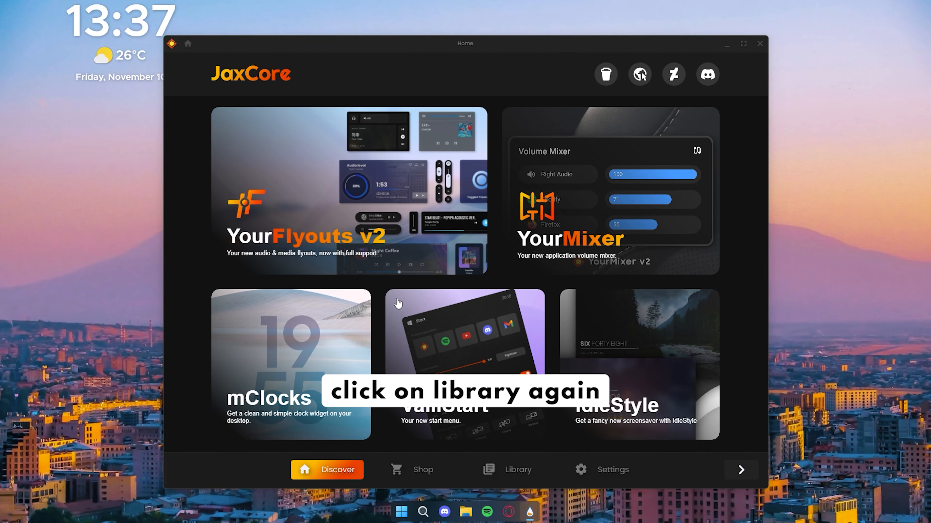
{"action": "left_click", "coordinate": [527, 468]}
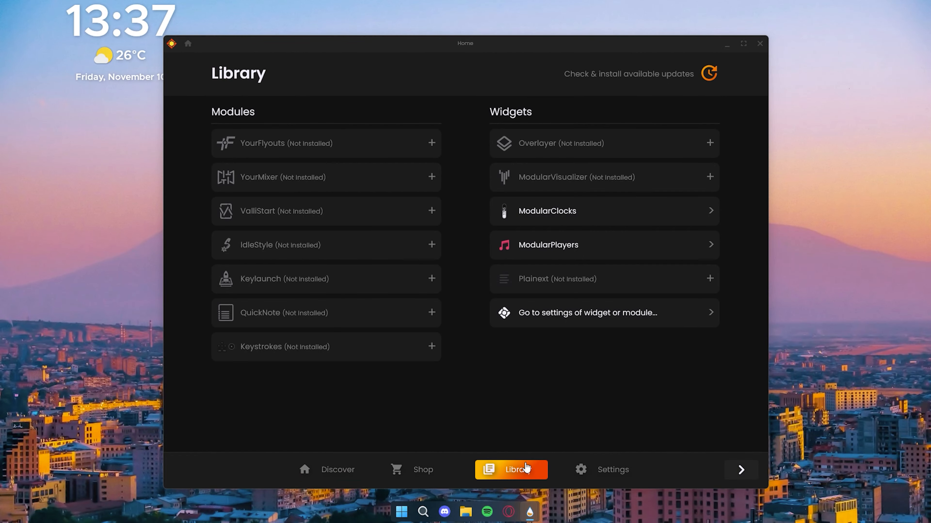
{"action": "left_click", "coordinate": [598, 250]}
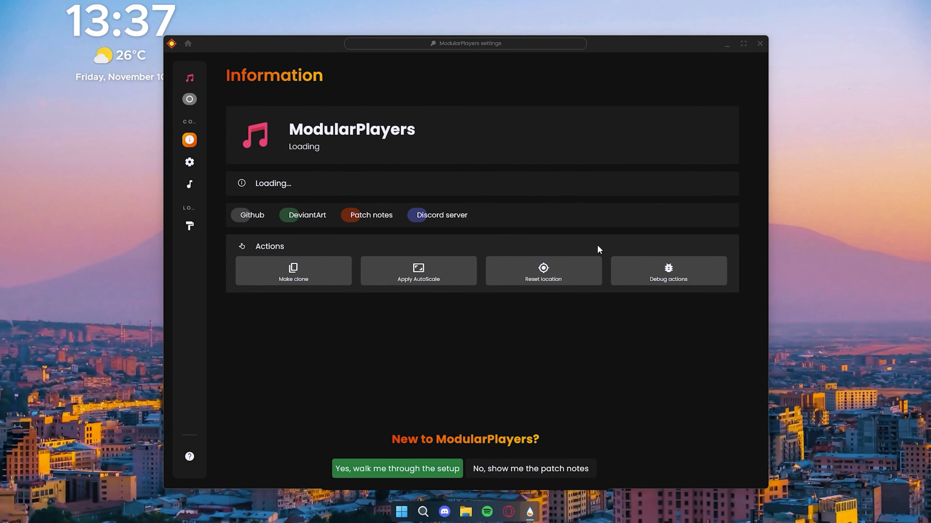
Activate the ModularPlayers widget and set its player style to Win11 in the general settings
{"action": "mouse_move", "coordinate": [193, 120]}
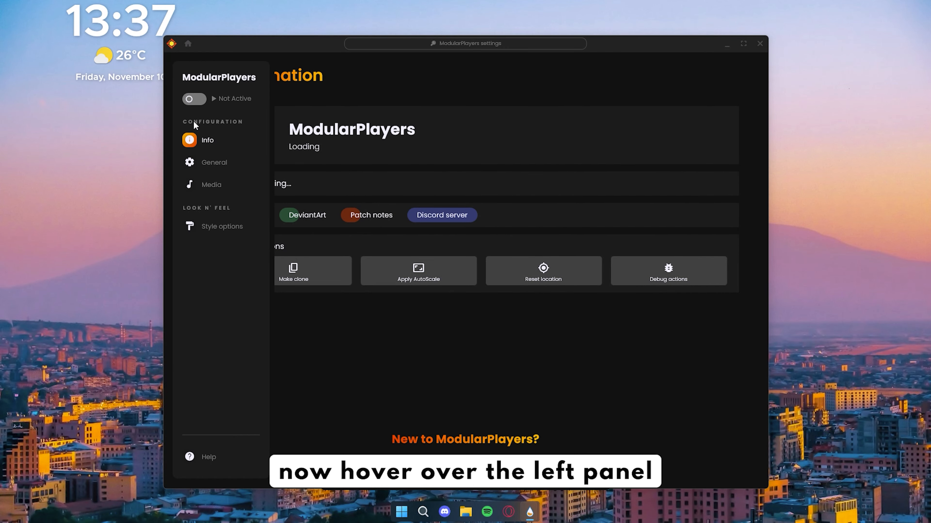
{"action": "left_click", "coordinate": [196, 100]}
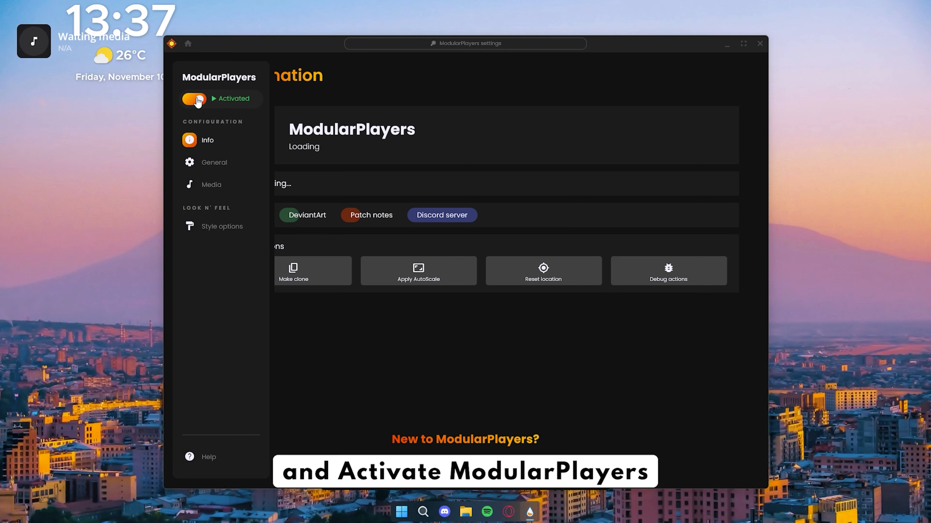
{"action": "left_click", "coordinate": [203, 164]}
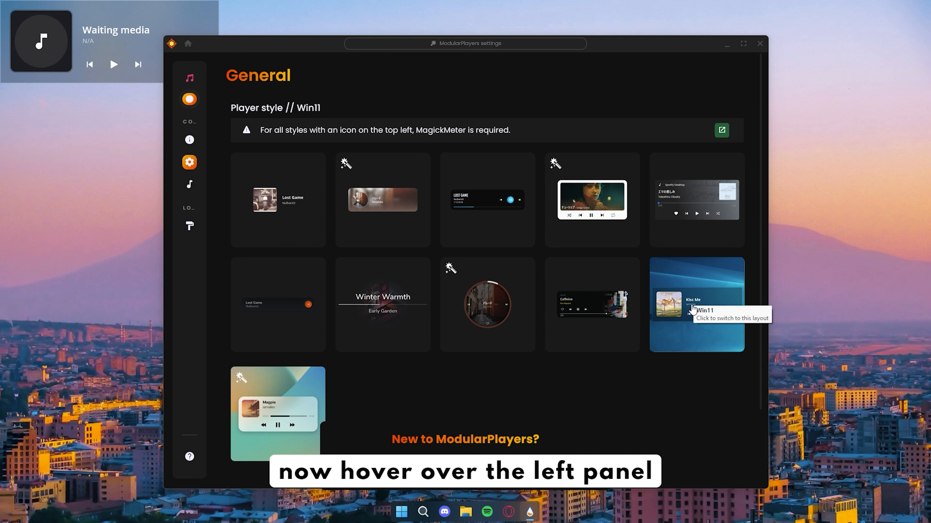
In the ModularPlayers media settings, set the method to Auto and make the player hide automatically when no media is playing
{"action": "mouse_move", "coordinate": [192, 286]}
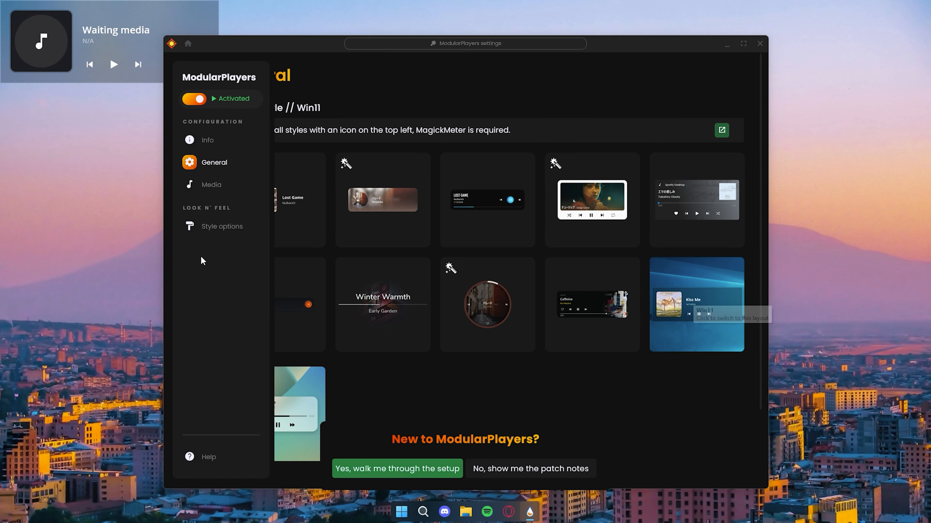
{"action": "left_click", "coordinate": [212, 186]}
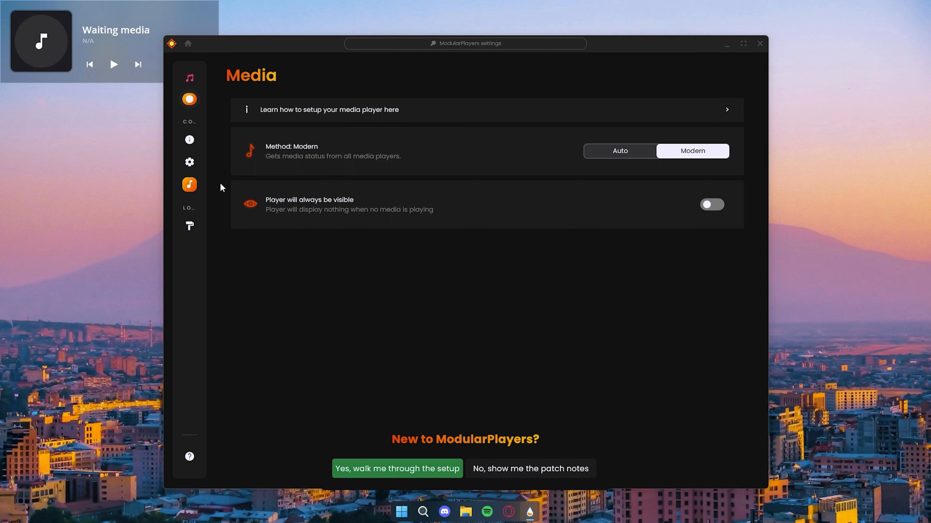
{"action": "left_click", "coordinate": [618, 156]}
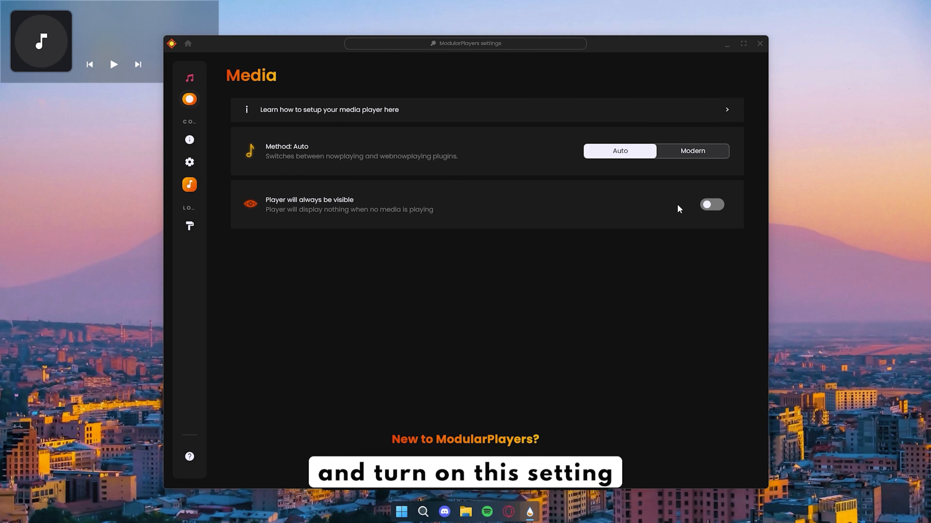
{"action": "left_click", "coordinate": [709, 207]}
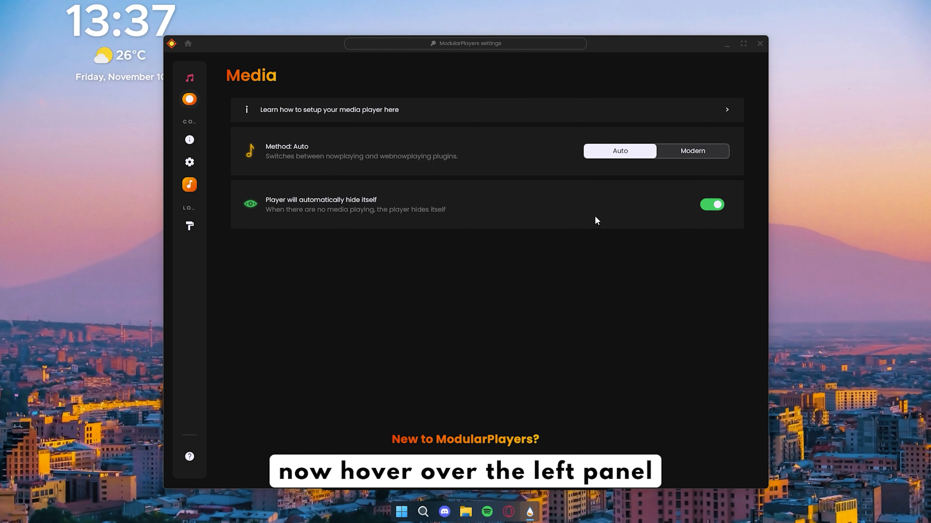
In the ModularPlayers style options, set the corner rounding to Standard, turn off the toggle beneath it, and close the settings window
{"action": "mouse_move", "coordinate": [204, 235]}
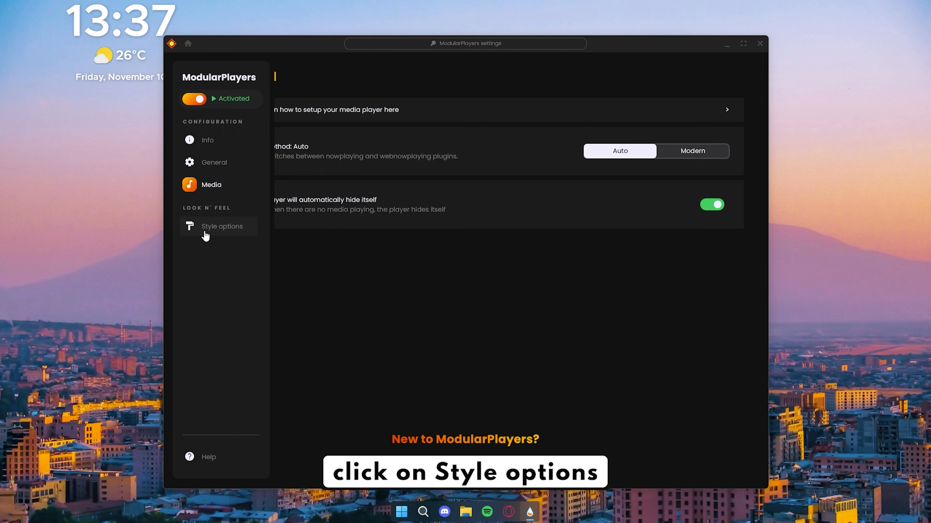
{"action": "left_click", "coordinate": [208, 231]}
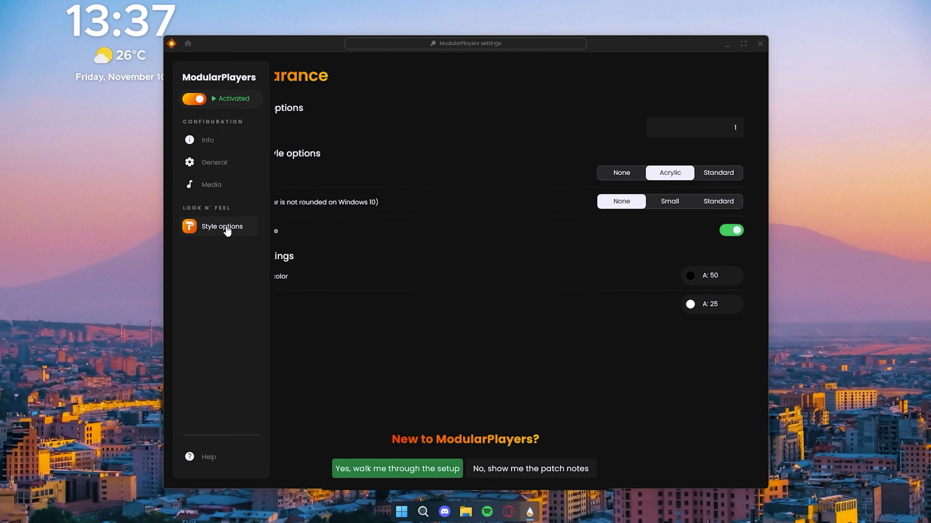
{"action": "left_click", "coordinate": [711, 209]}
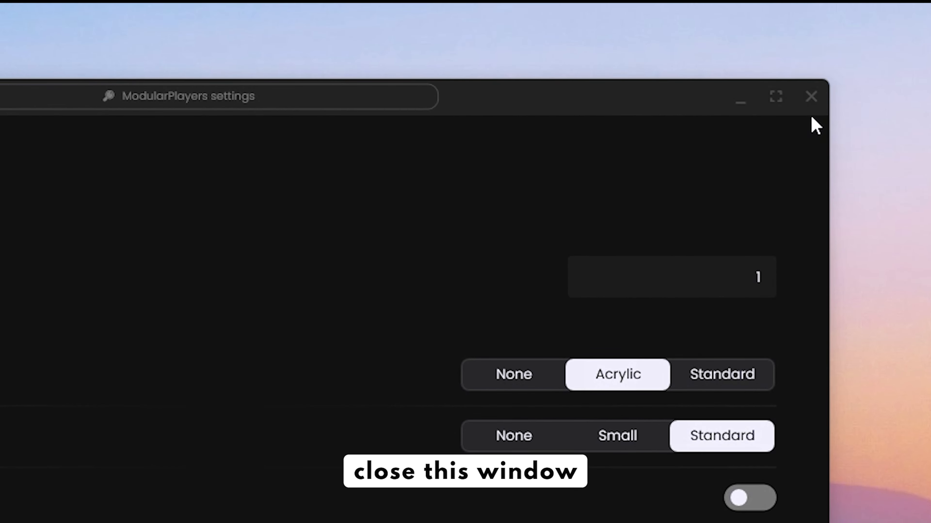
{"action": "left_click", "coordinate": [760, 43]}
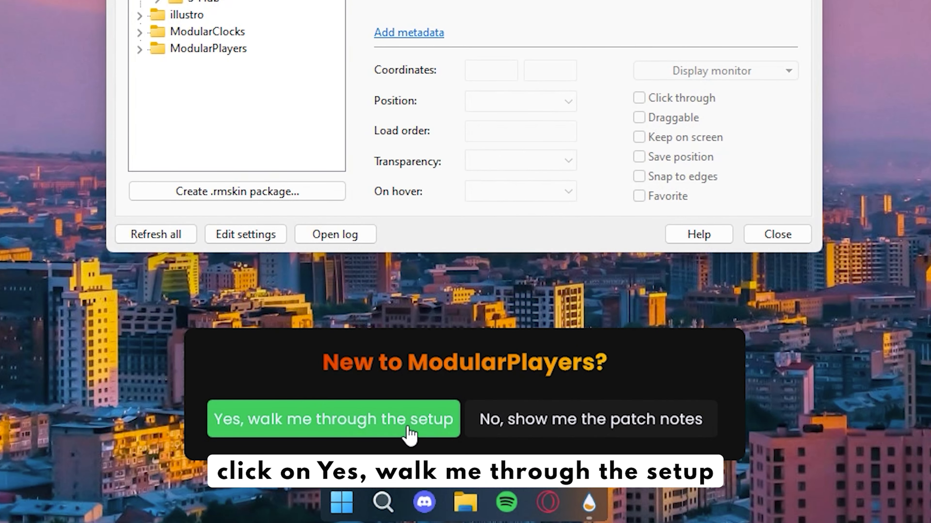
Complete the guided ModularPlayers setup, choosing Windows API as the music info source
{"action": "left_click", "coordinate": [436, 473]}
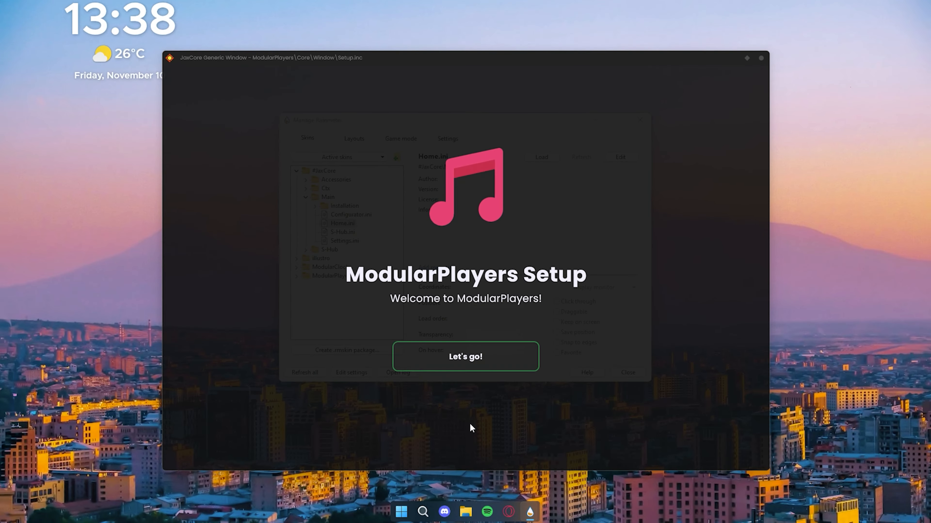
{"action": "left_click", "coordinate": [509, 361]}
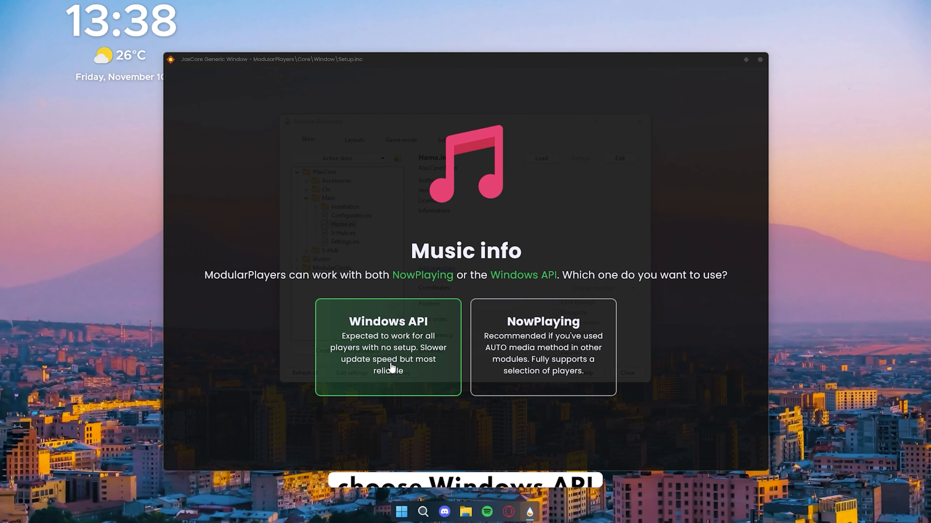
{"action": "left_click", "coordinate": [375, 353]}
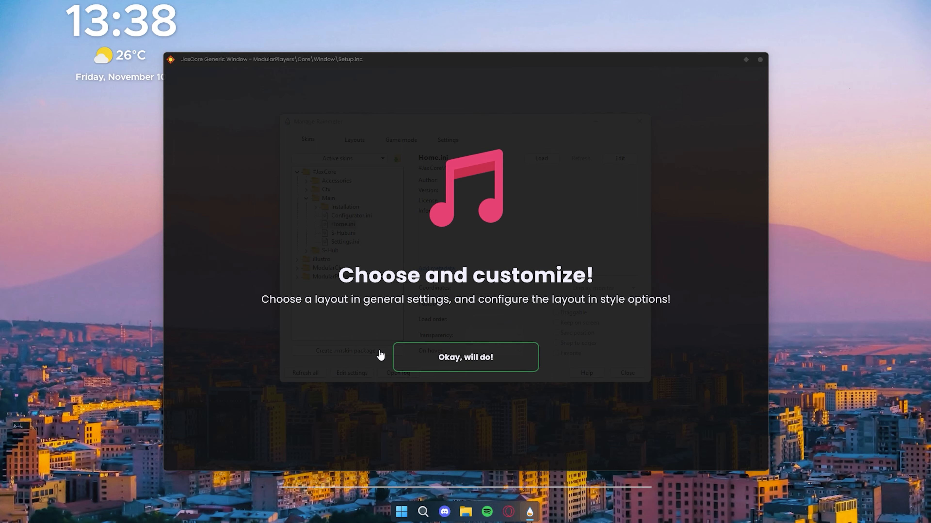
{"action": "left_click", "coordinate": [465, 359]}
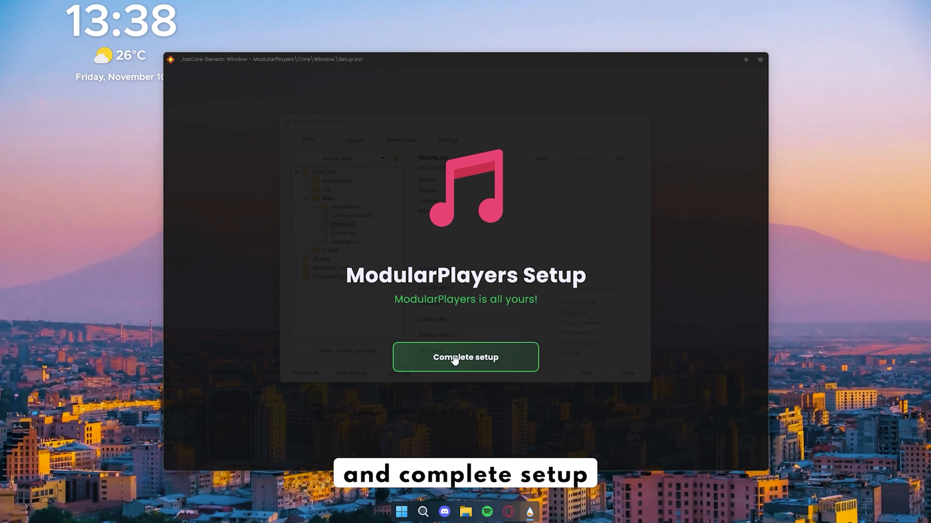
{"action": "left_click", "coordinate": [465, 362]}
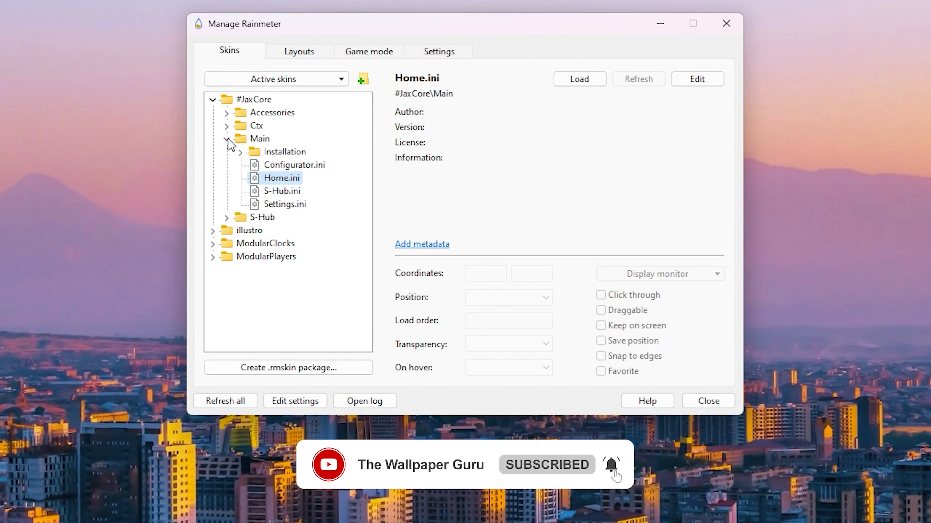
Collapse the #JaxCore folder, minimize the skin manager, and move the clock widget to the upper middle of the desktop
{"action": "left_click", "coordinate": [227, 140]}
{"action": "left_click", "coordinate": [212, 100]}
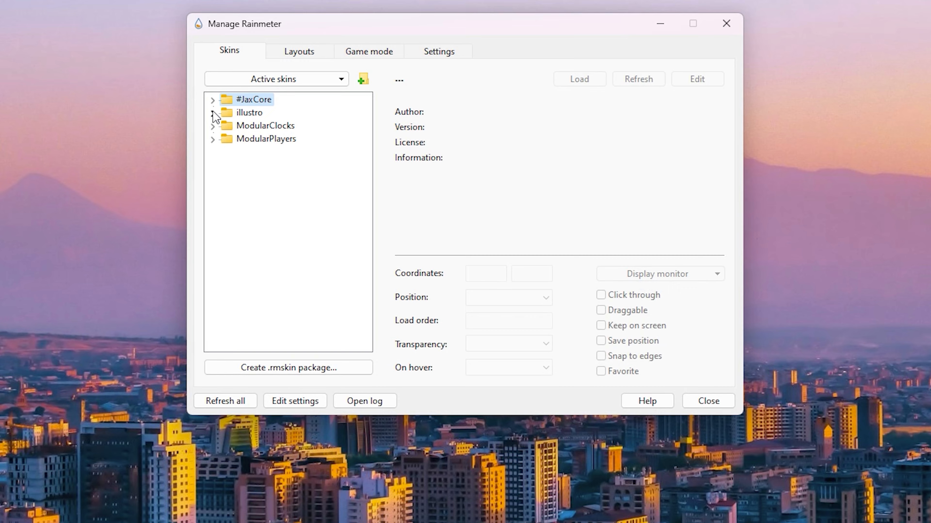
{"action": "left_click", "coordinate": [256, 126]}
{"action": "left_click", "coordinate": [660, 24]}
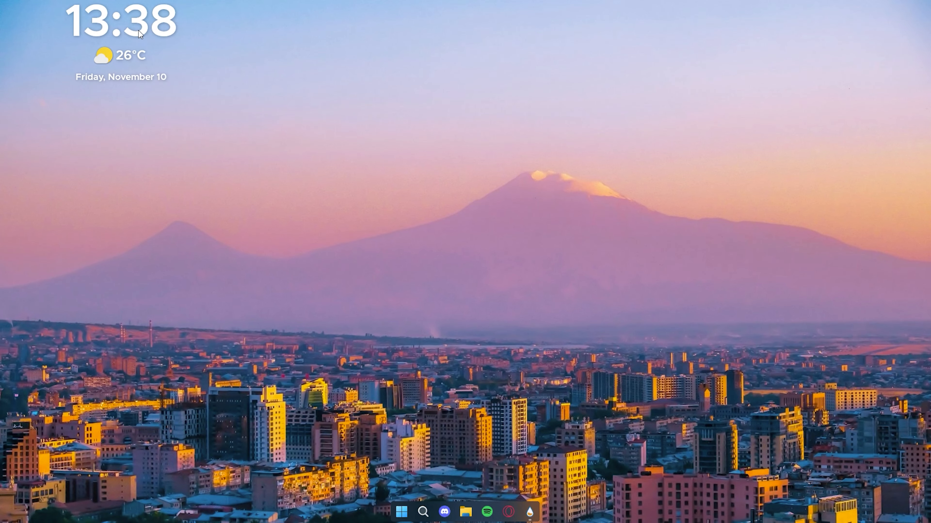
{"action": "left_click_drag", "start_coordinate": [138, 31], "coordinate": [475, 173]}
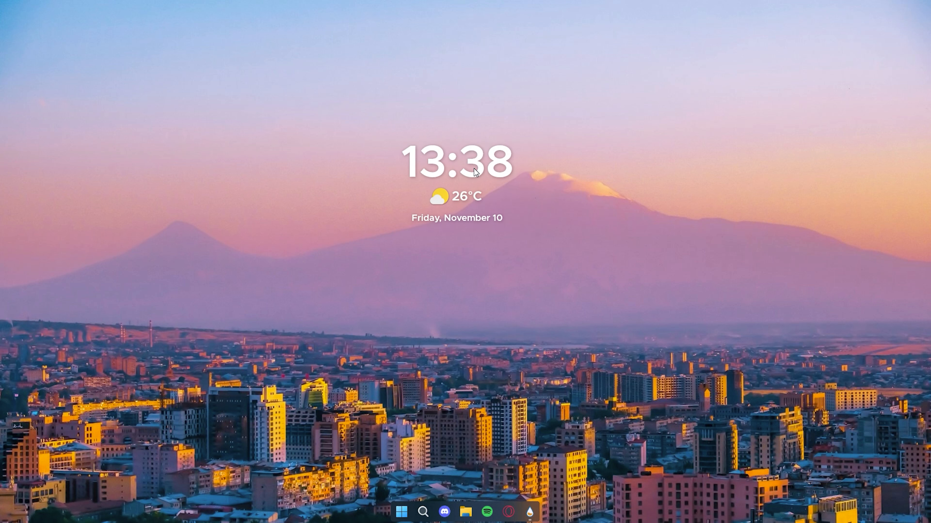
Switch to Spotify, start playing "Why Do I?", and minimize the Spotify window
{"action": "left_click", "coordinate": [484, 512]}
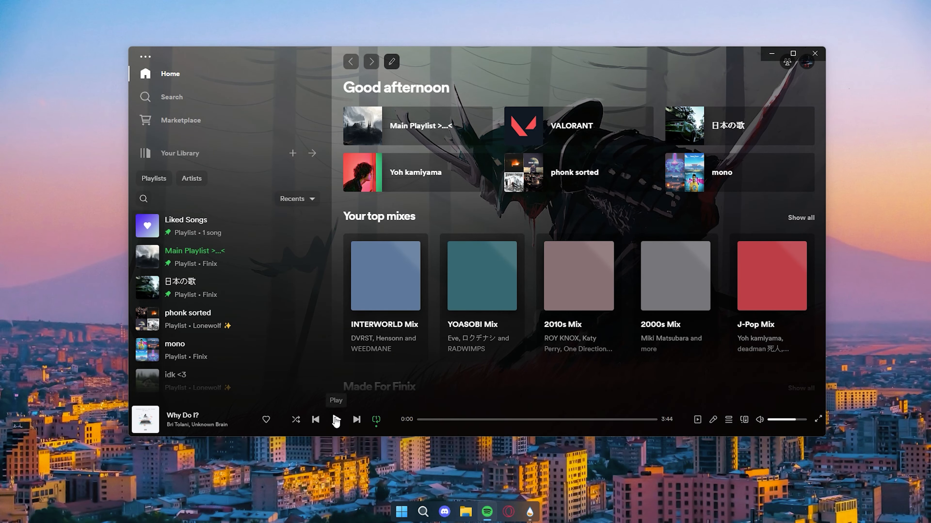
{"action": "left_click", "coordinate": [335, 420]}
{"action": "left_click", "coordinate": [768, 57]}
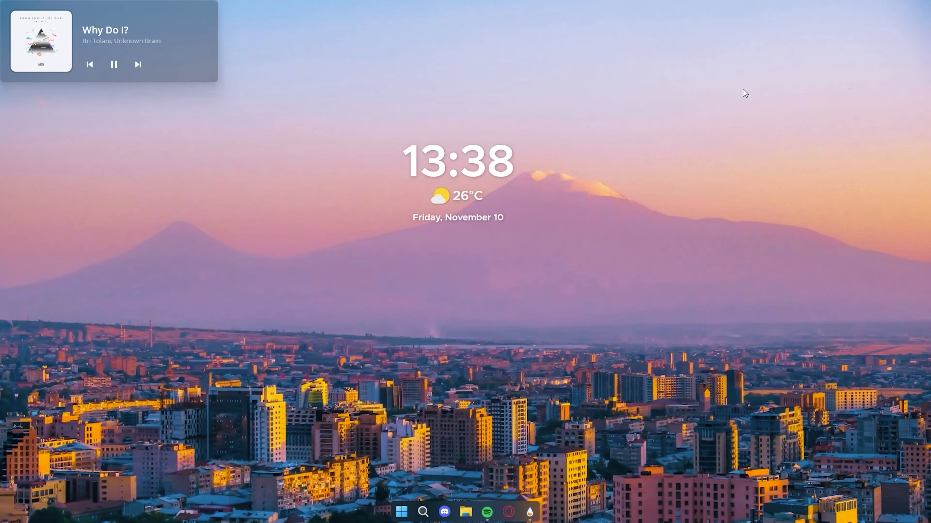
Move the media player widget to the middle of the desktop and align the clock centrally above it
{"action": "left_click_drag", "start_coordinate": [137, 43], "coordinate": [499, 286]}
{"action": "left_click_drag", "start_coordinate": [479, 176], "coordinate": [490, 166]}
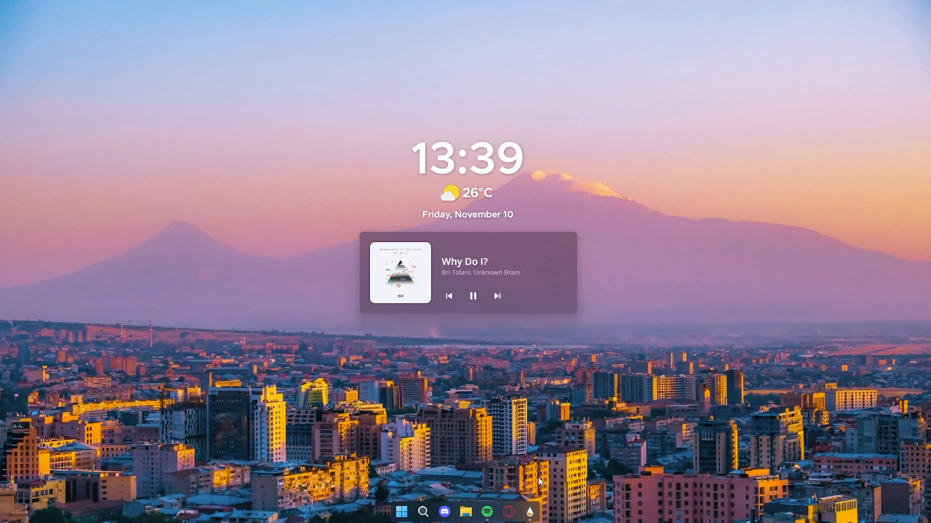
In Rainmeter's skin manager, set the ModularClocks Main.ini skin's position to On desktop and disable Draggable
{"action": "left_click", "coordinate": [530, 511]}
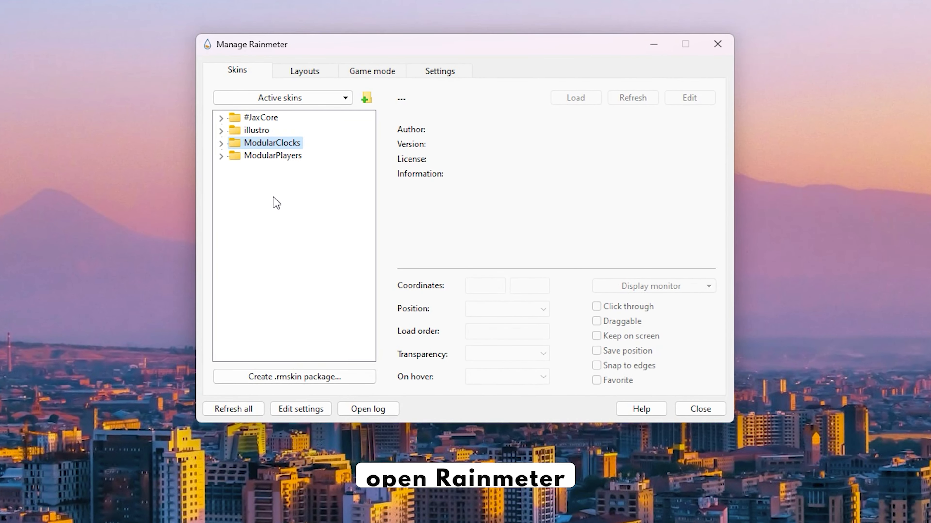
{"action": "left_click", "coordinate": [220, 142]}
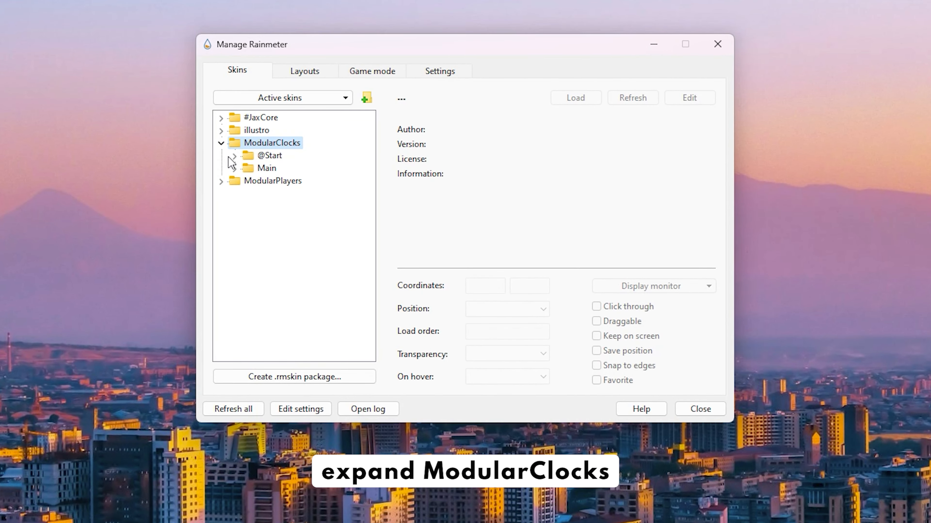
{"action": "left_click", "coordinate": [235, 168]}
{"action": "left_click", "coordinate": [267, 179]}
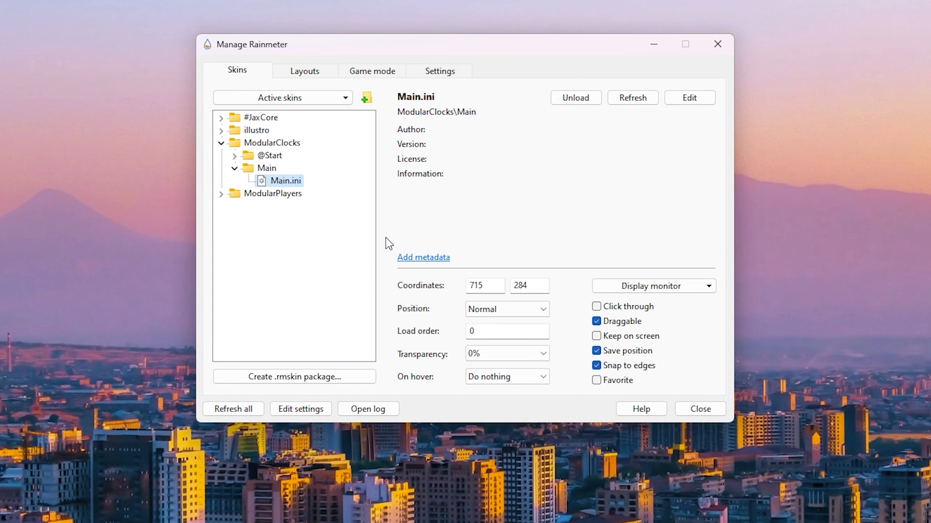
{"action": "left_click", "coordinate": [491, 309]}
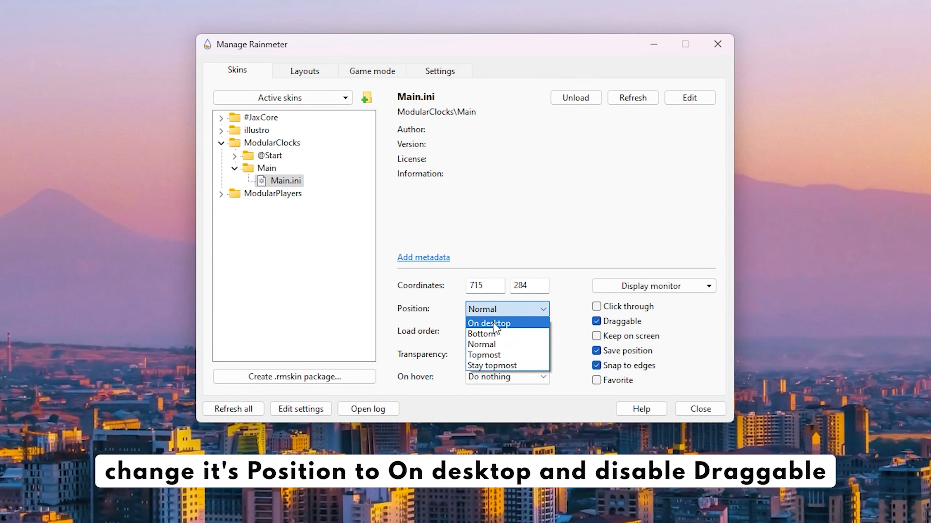
{"action": "left_click", "coordinate": [596, 322]}
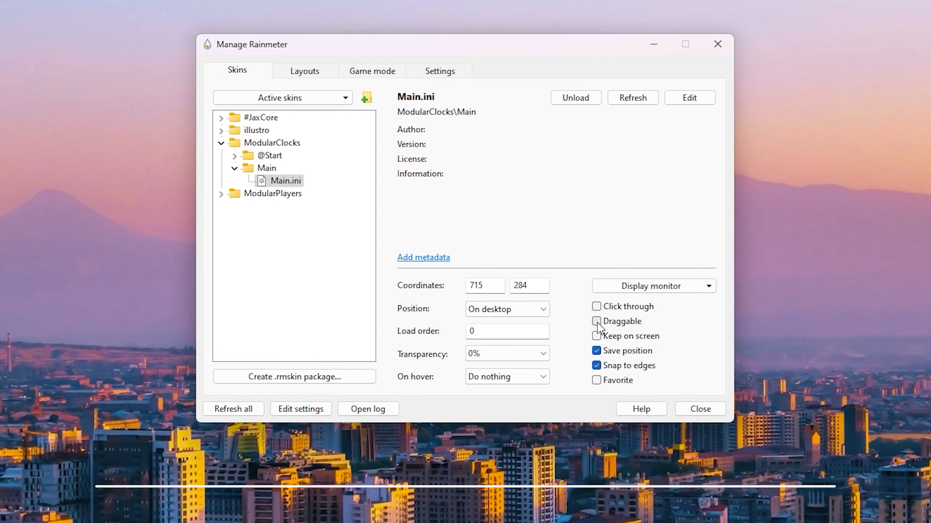
{"action": "left_click", "coordinate": [221, 143]}
Set the ModularPlayers Main.ini skin's position to On desktop, disable Draggable, and close the skin manager
{"action": "left_click", "coordinate": [221, 155]}
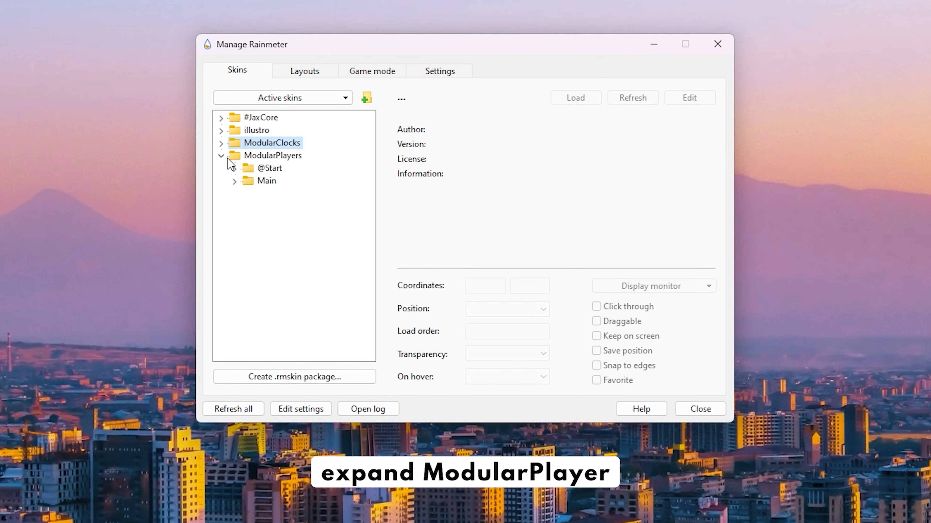
{"action": "left_click", "coordinate": [282, 193]}
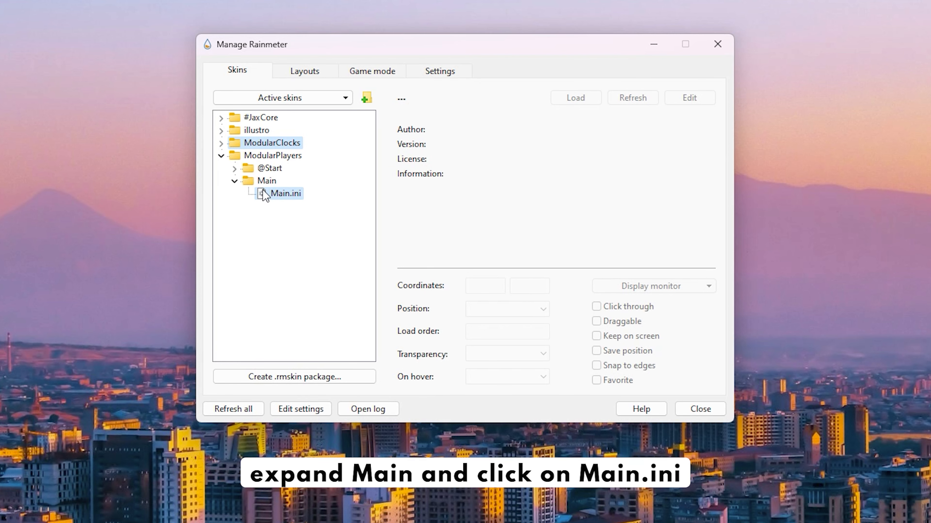
{"action": "left_click", "coordinate": [486, 309]}
{"action": "left_click", "coordinate": [493, 322]}
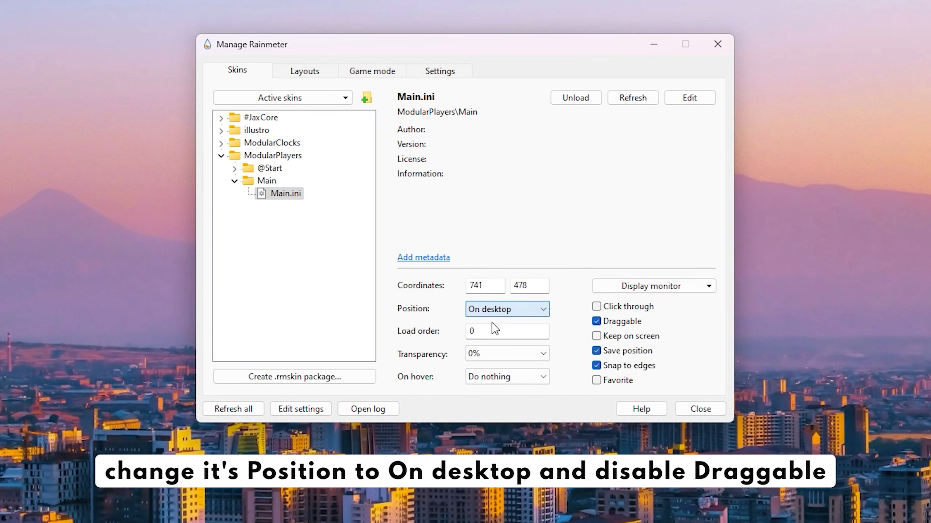
{"action": "left_click", "coordinate": [598, 321]}
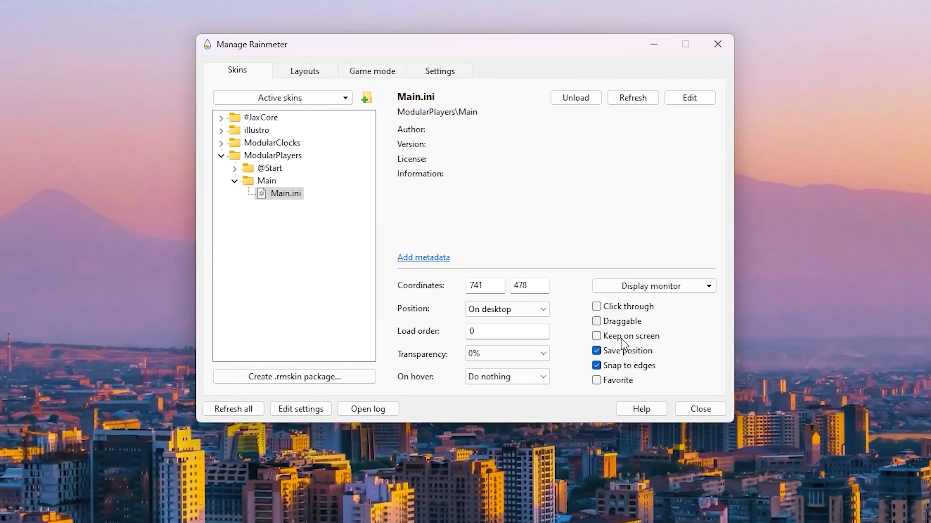
{"action": "left_click", "coordinate": [691, 410]}
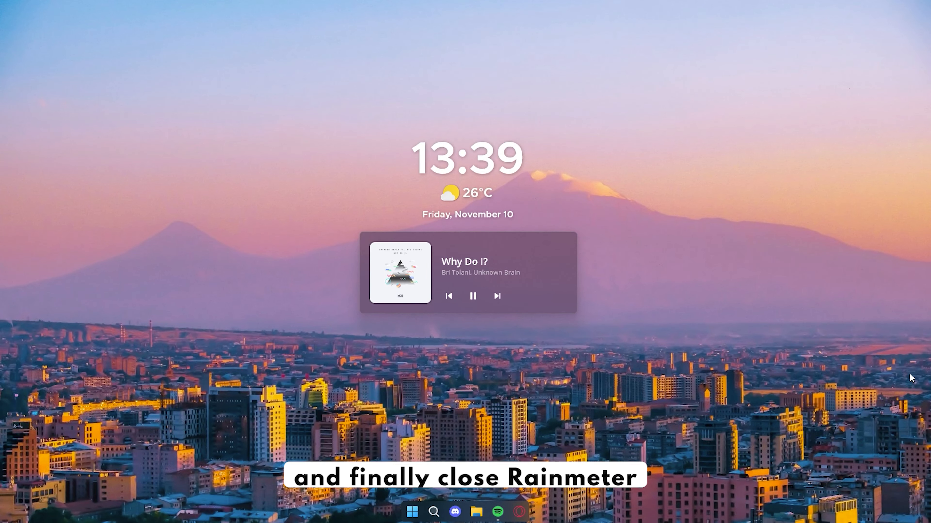